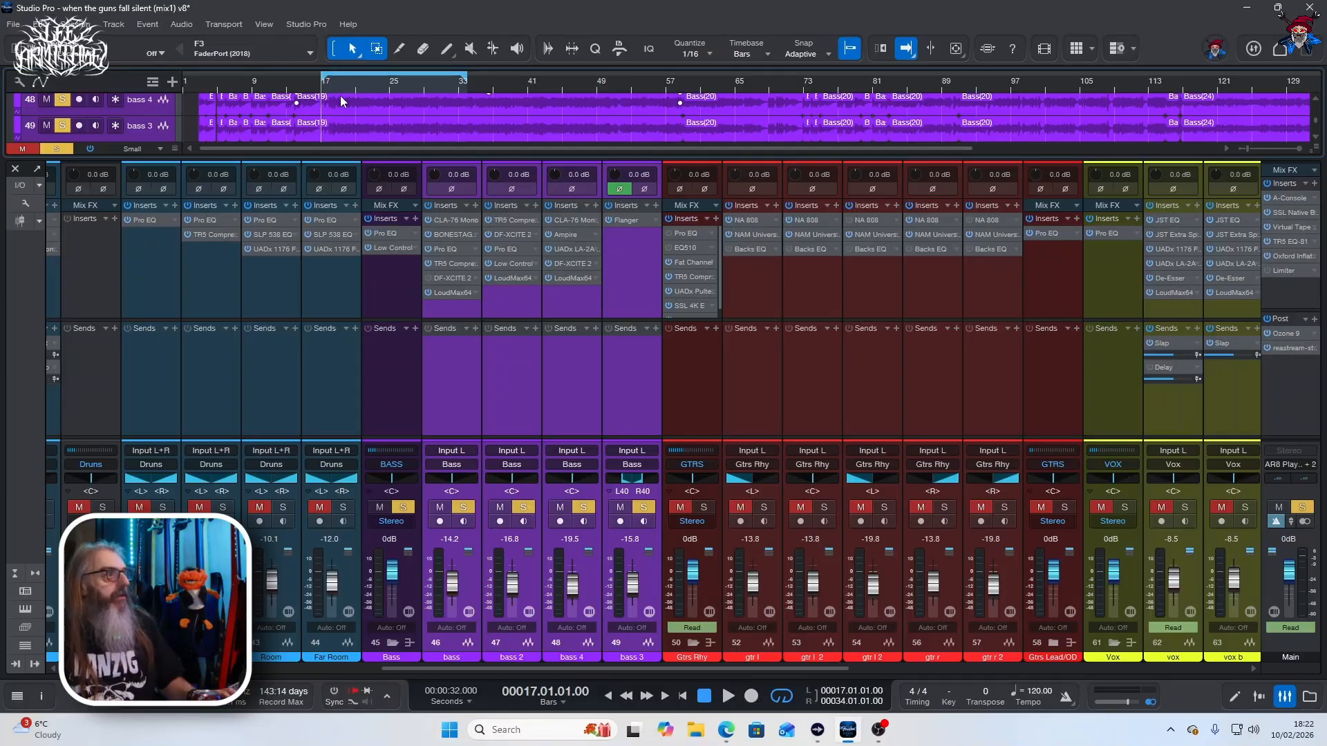
# - Play the soloed bass tracks together from bar 17 to hear the combined bass sound
pyautogui.press('space')
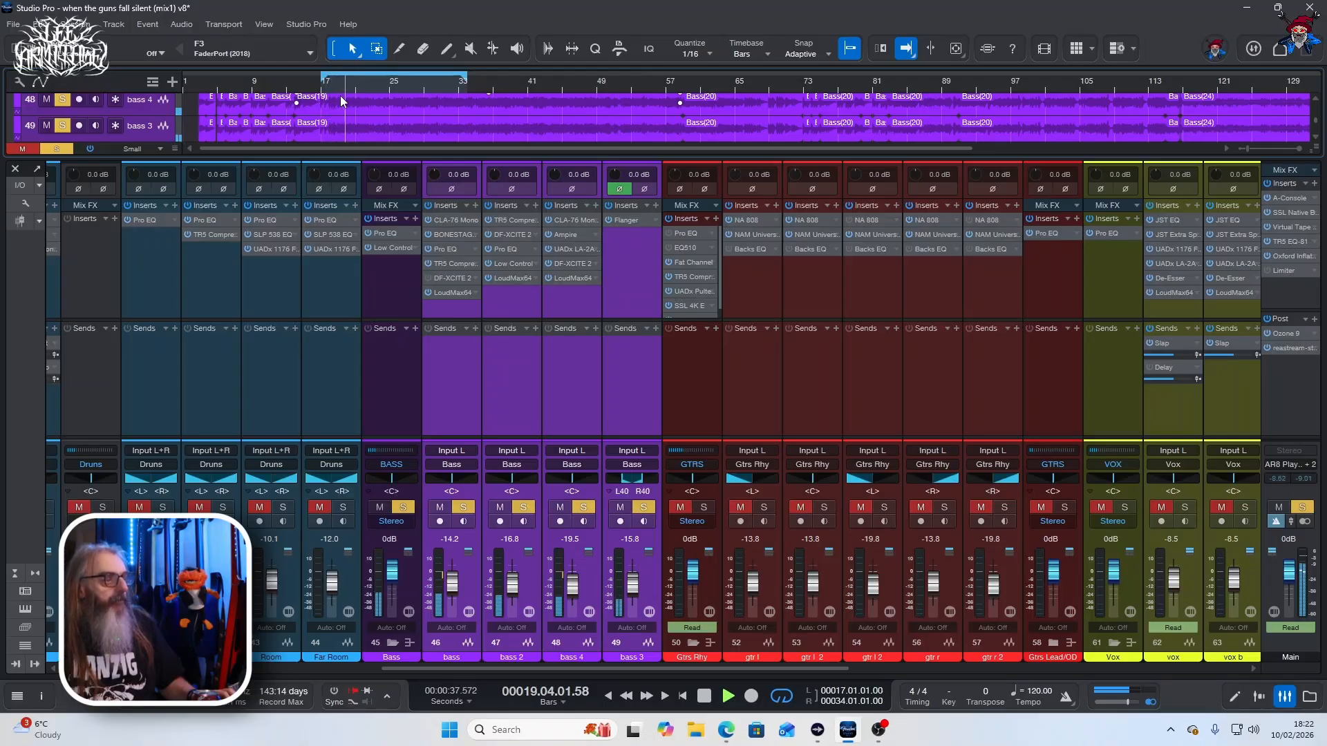
pyautogui.press('space')
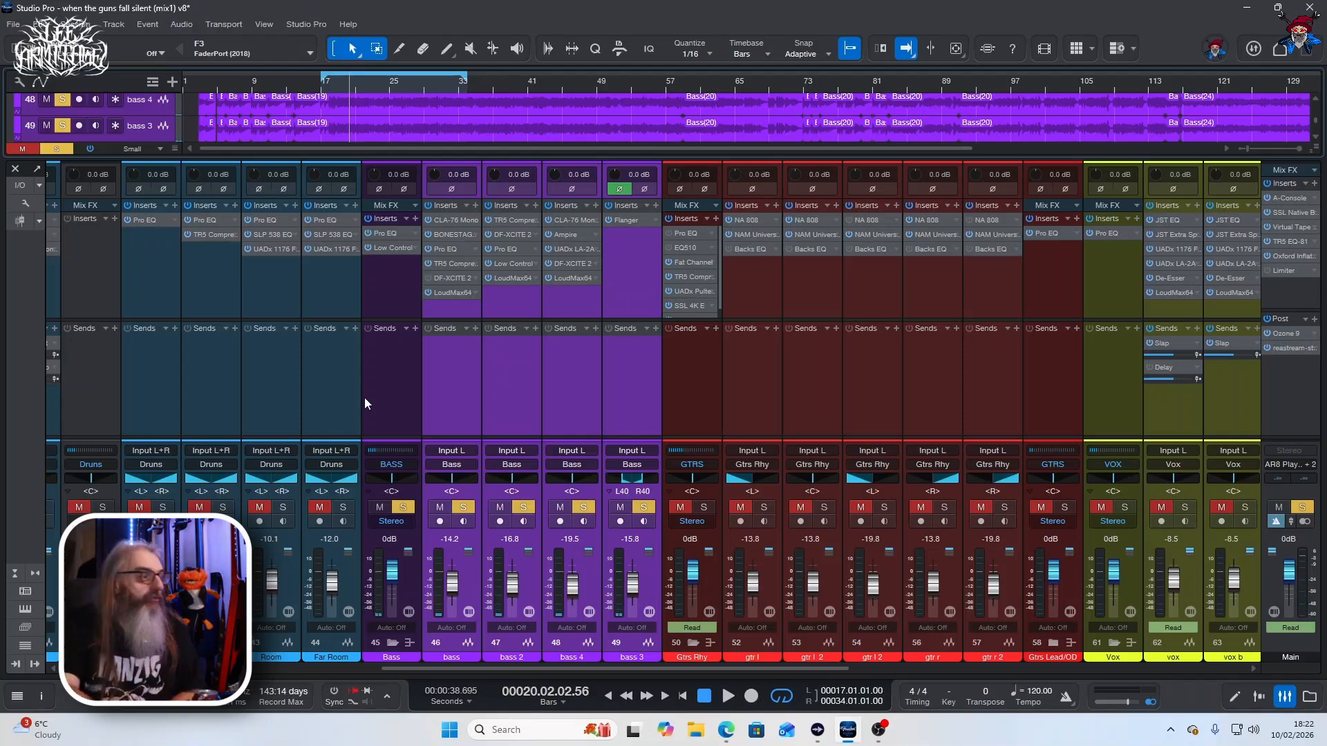
# - Audition the first bass track alone, once with its whole insert chain bypassed and again with the inserts active
pyautogui.click(463, 403)
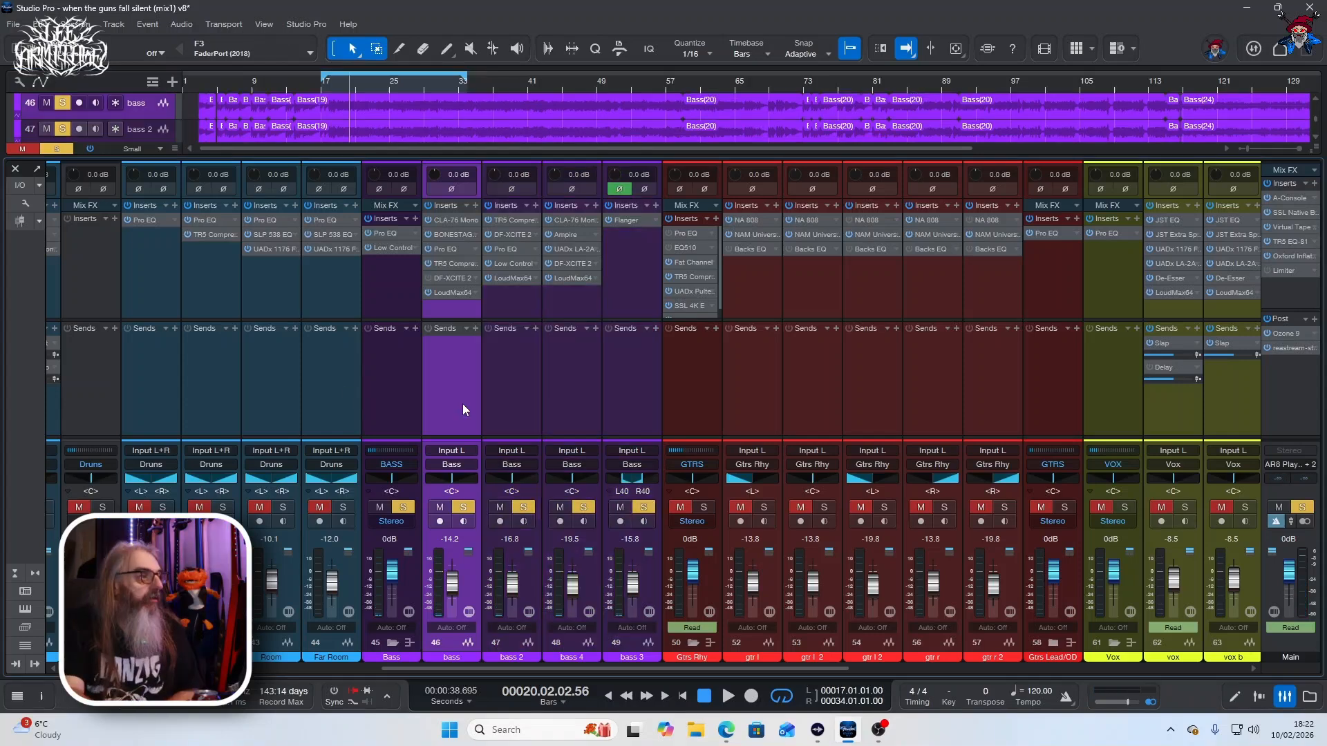
pyautogui.click(428, 206)
pyautogui.click(464, 507)
pyautogui.keyDown('alt'); pyautogui.click(464, 508); pyautogui.keyUp('alt')
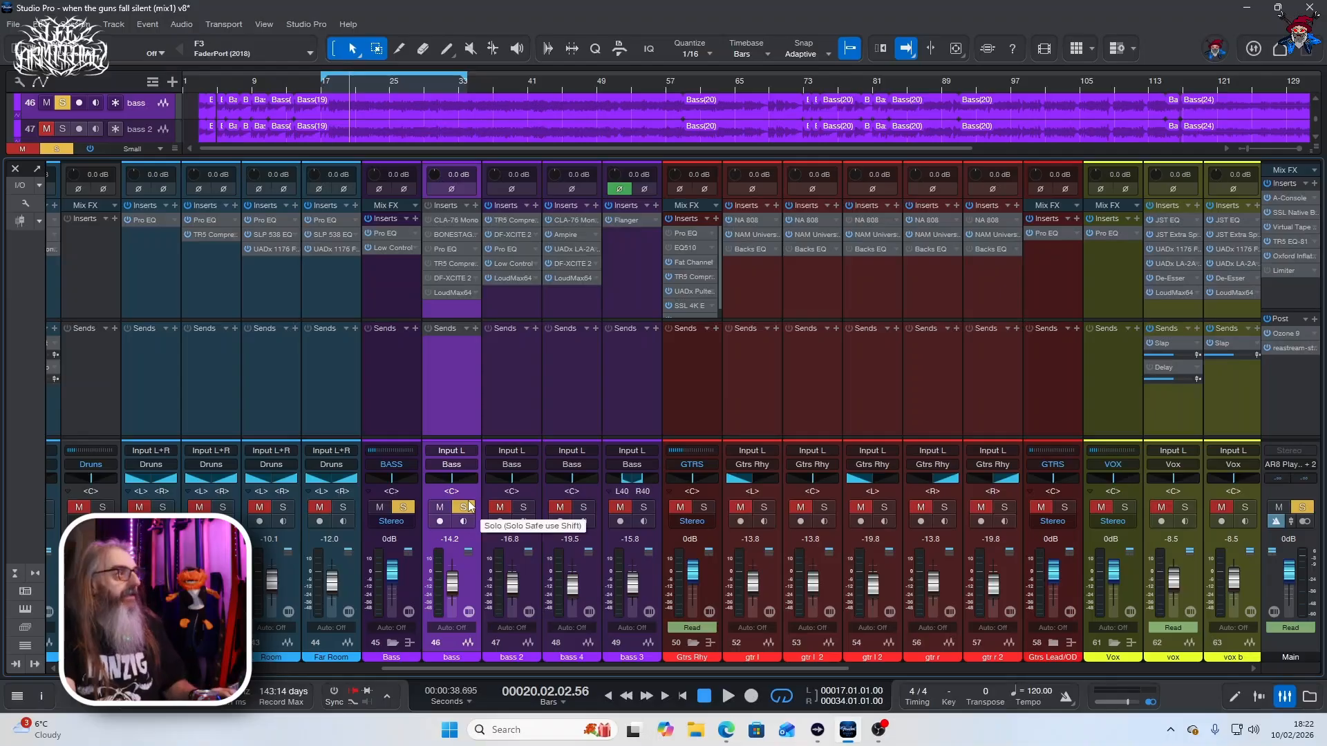
pyautogui.press('space')
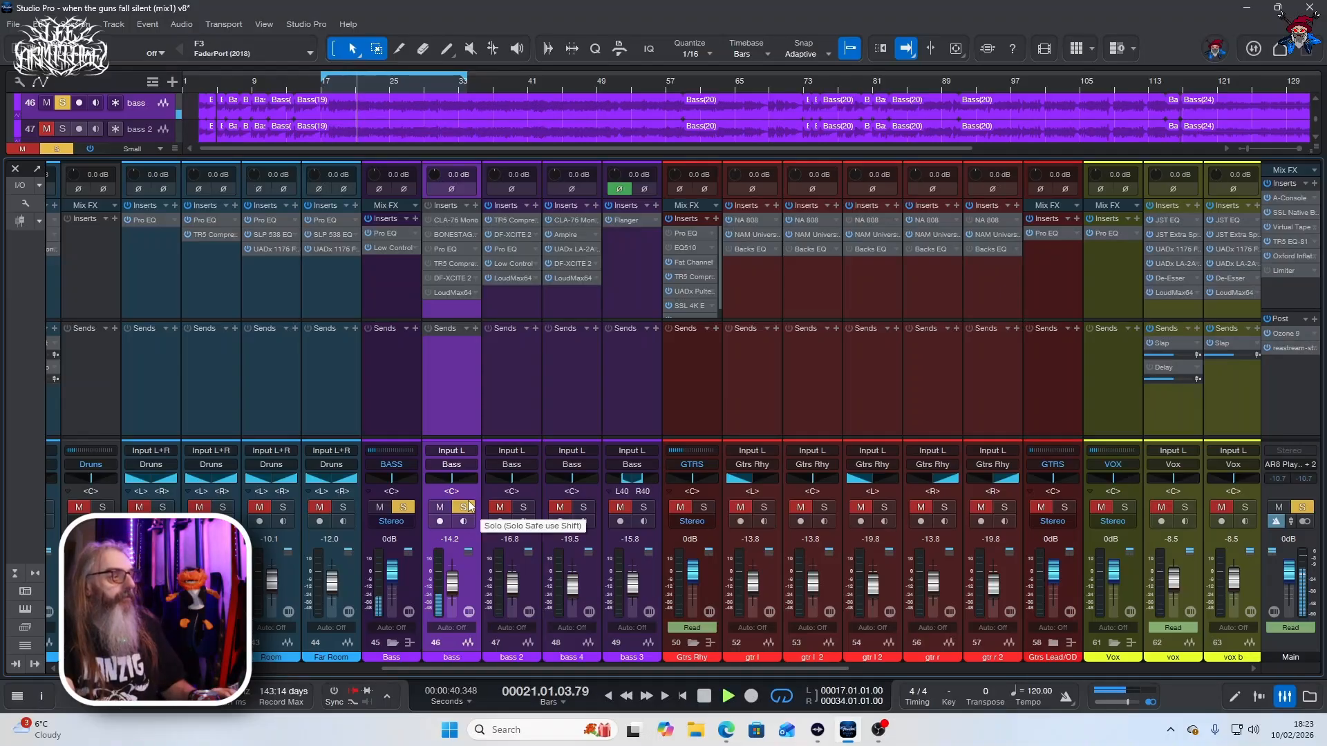
pyautogui.press('space')
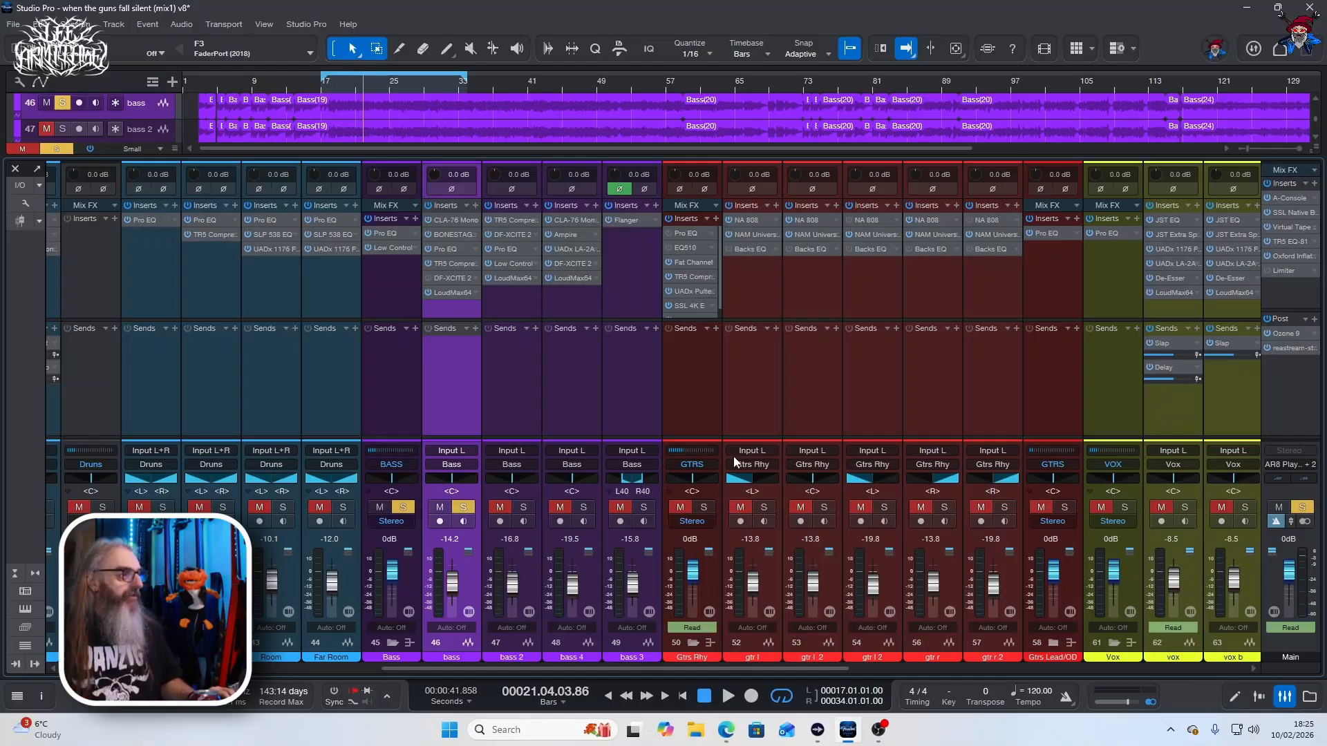
pyautogui.press('space')
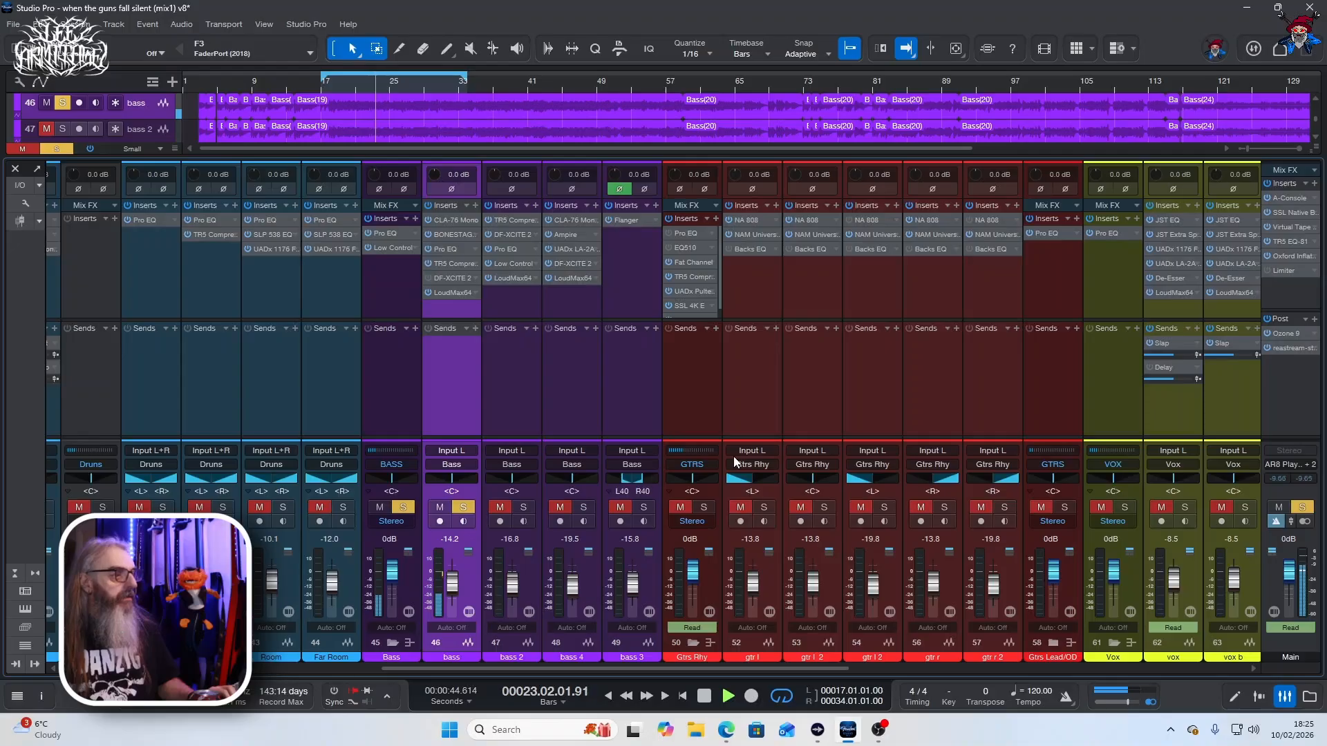
pyautogui.press('space')
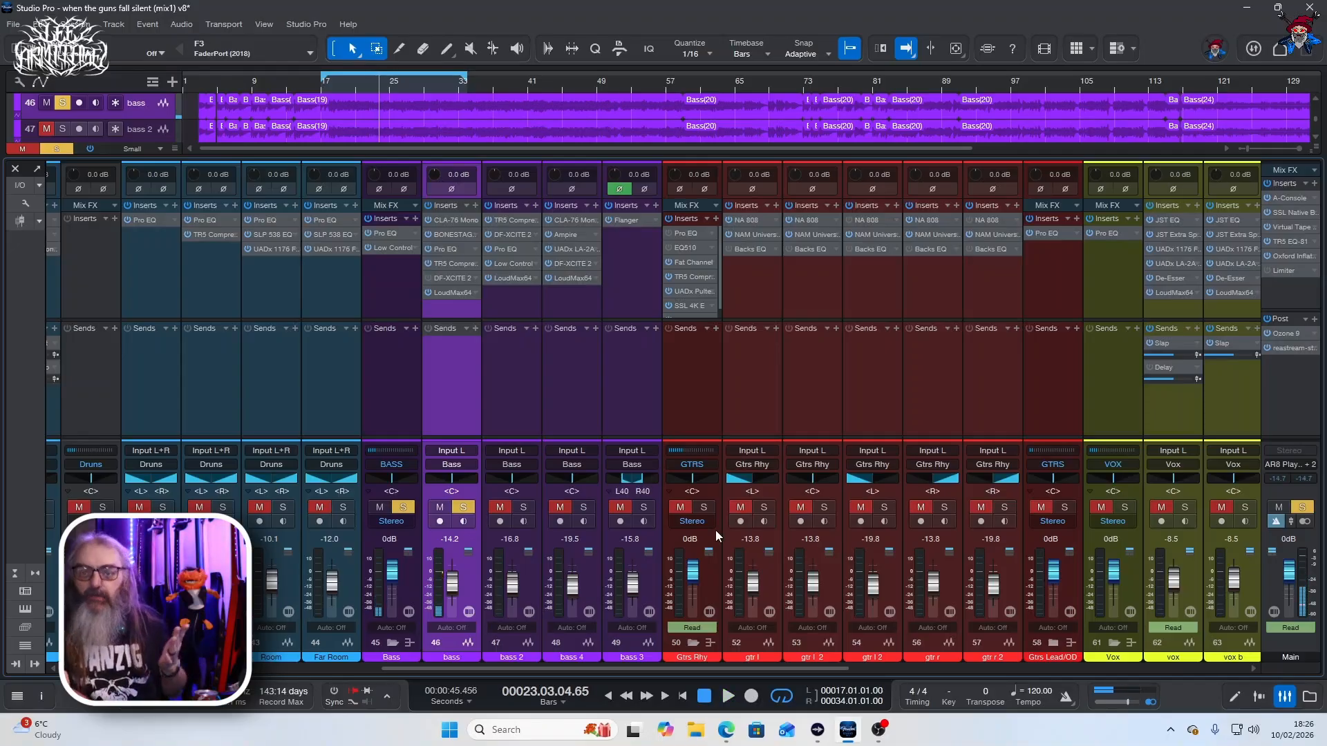
# - Open the CLA-76 Mono compressor on the first bass track and play the track to watch its gain reduction
pyautogui.doubleClick(445, 220)
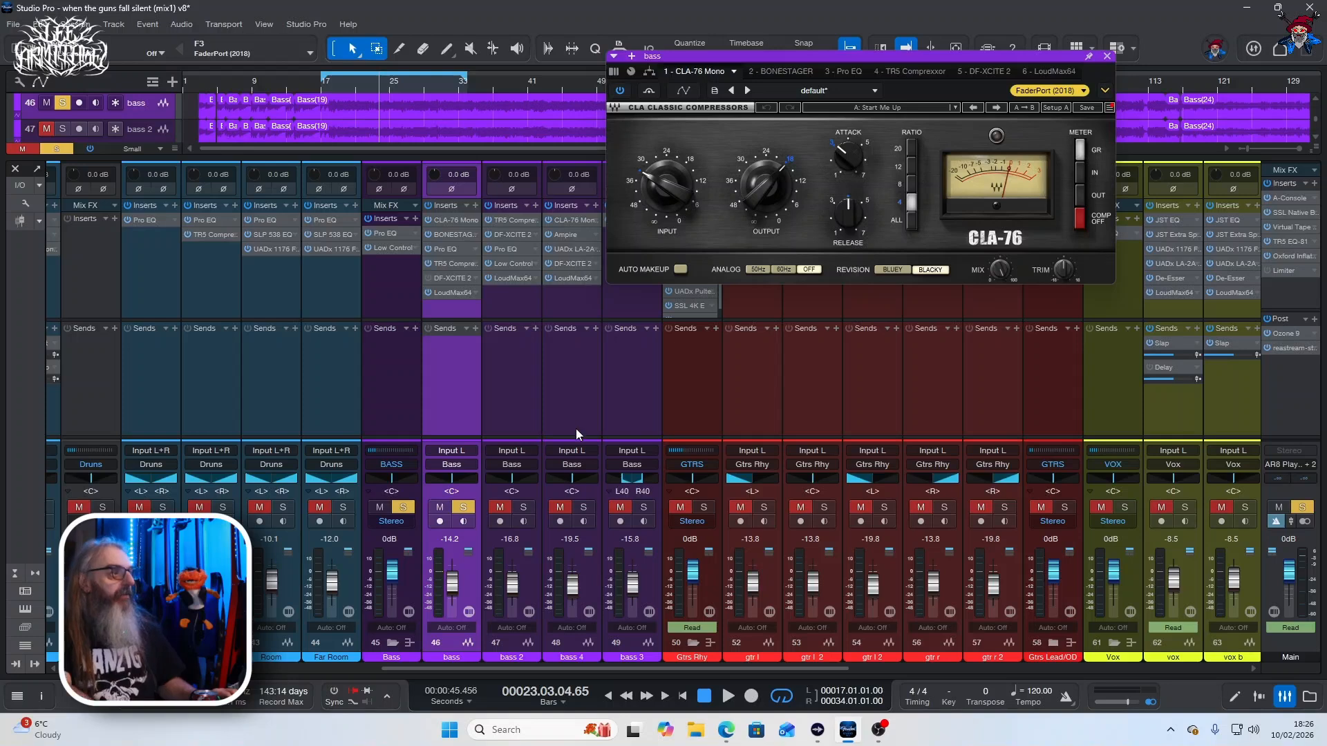
pyautogui.press('space')
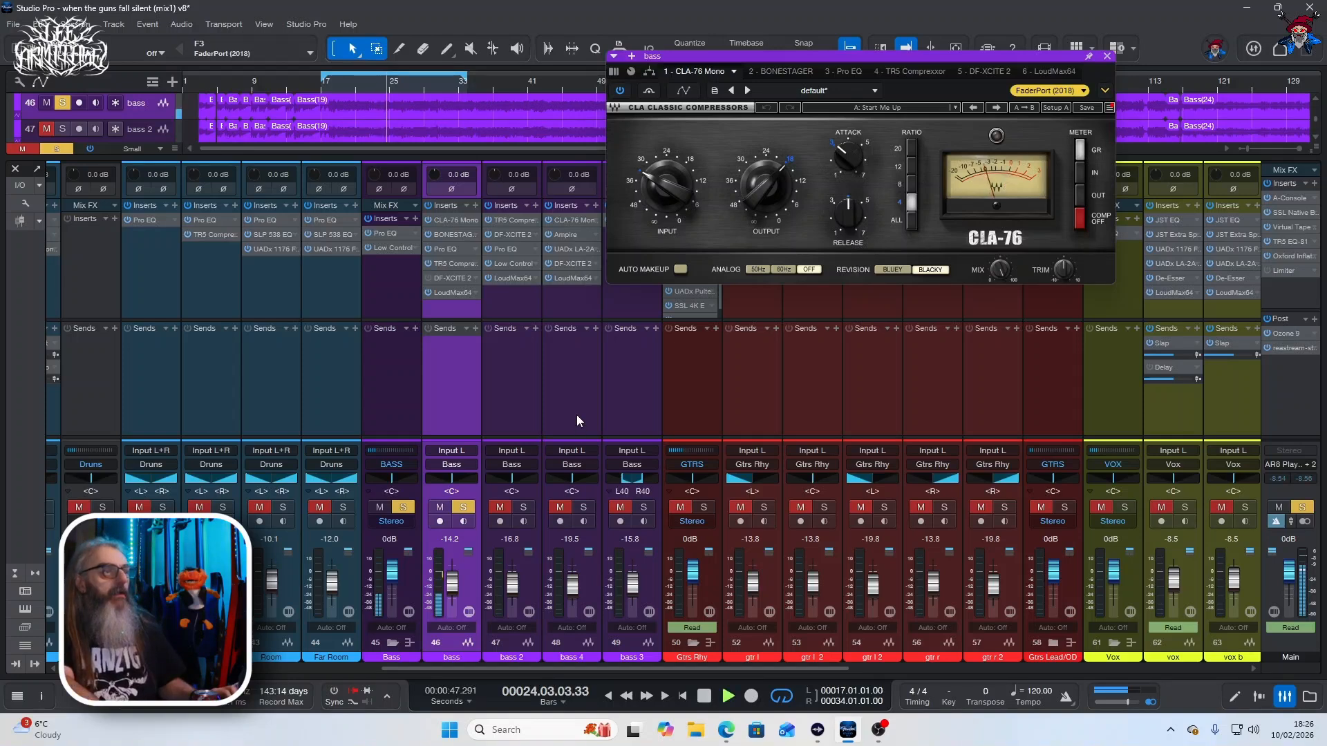
pyautogui.press('space')
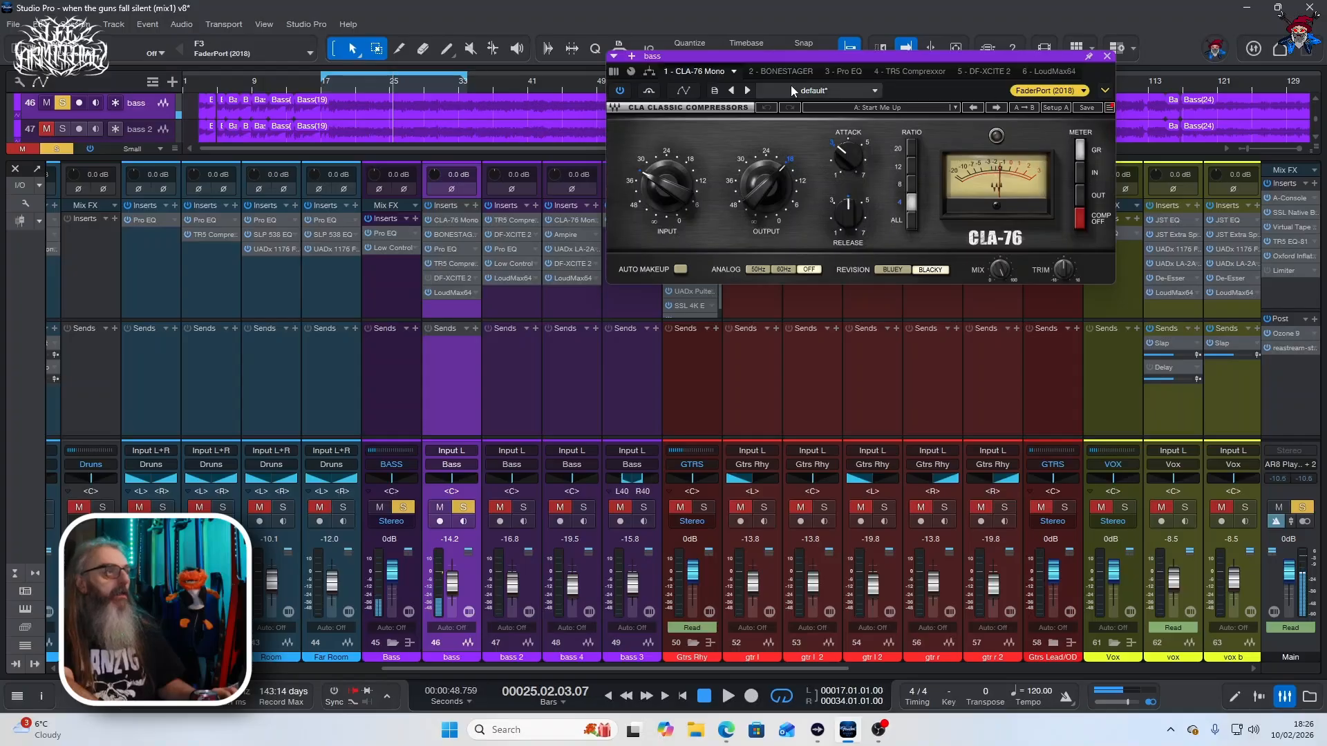
# - Show the BONESTAGER insert on the first bass track and compare the sound with it bypassed and active
pyautogui.click(776, 72)
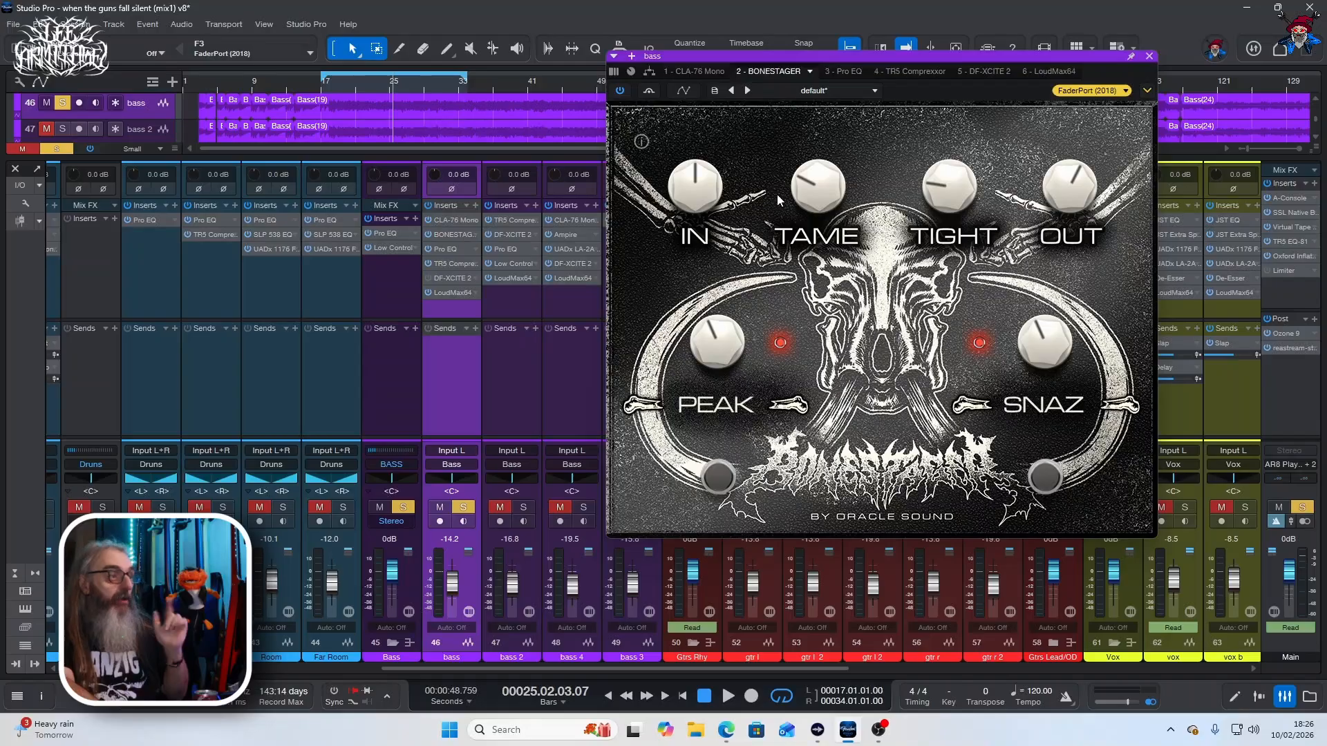
pyautogui.click(647, 92)
pyautogui.press('space')
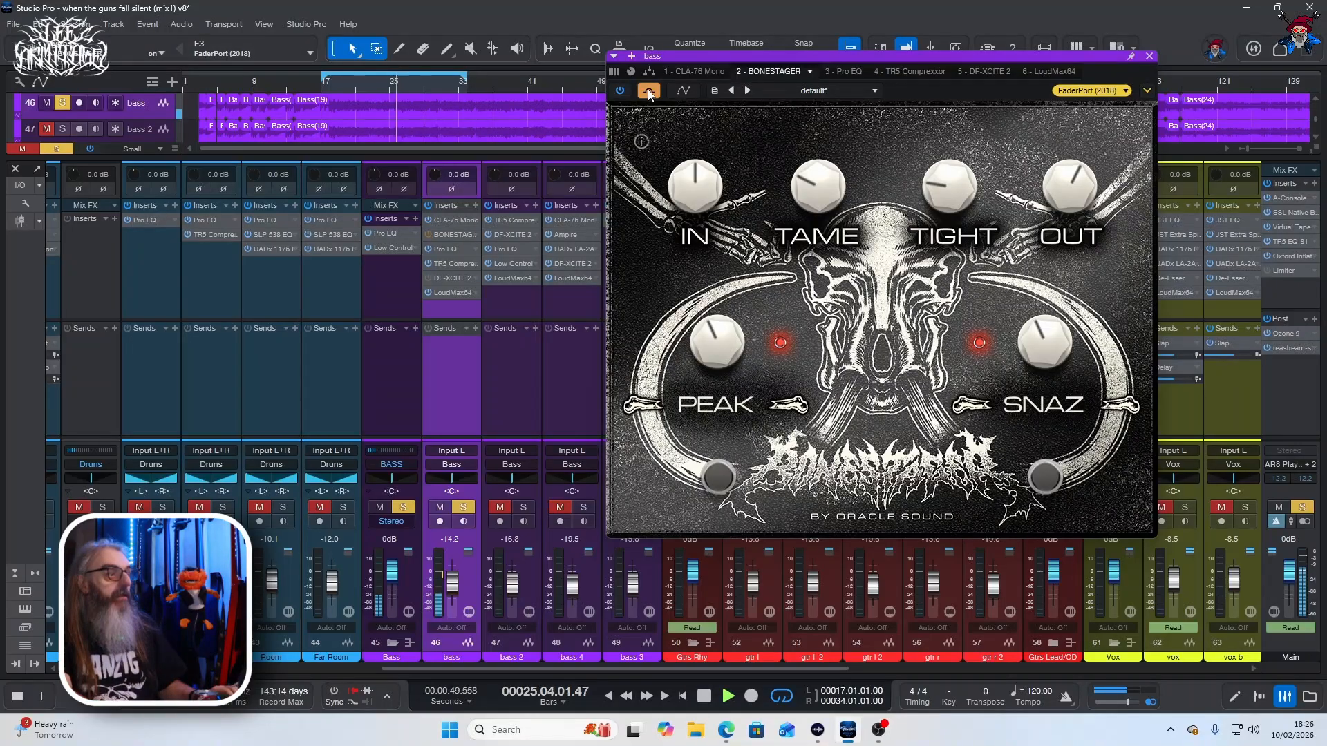
pyautogui.press('space')
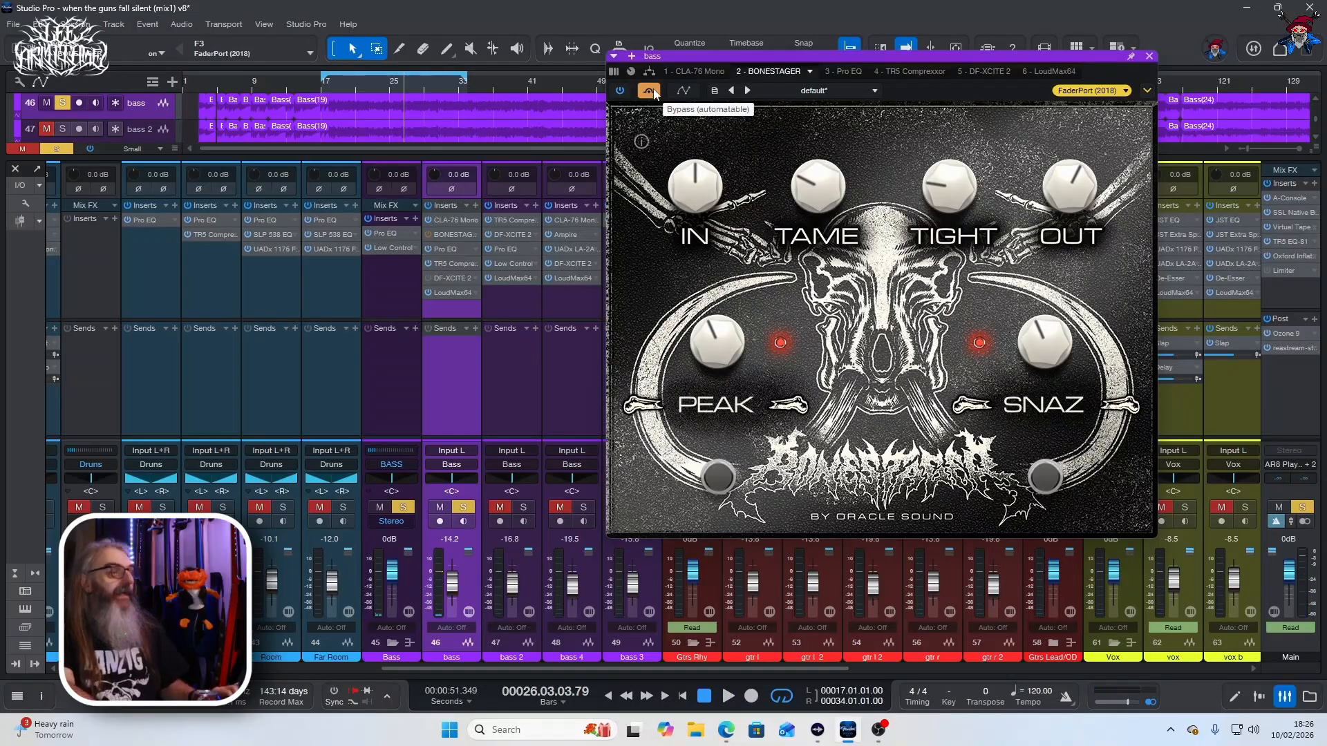
pyautogui.click(651, 91)
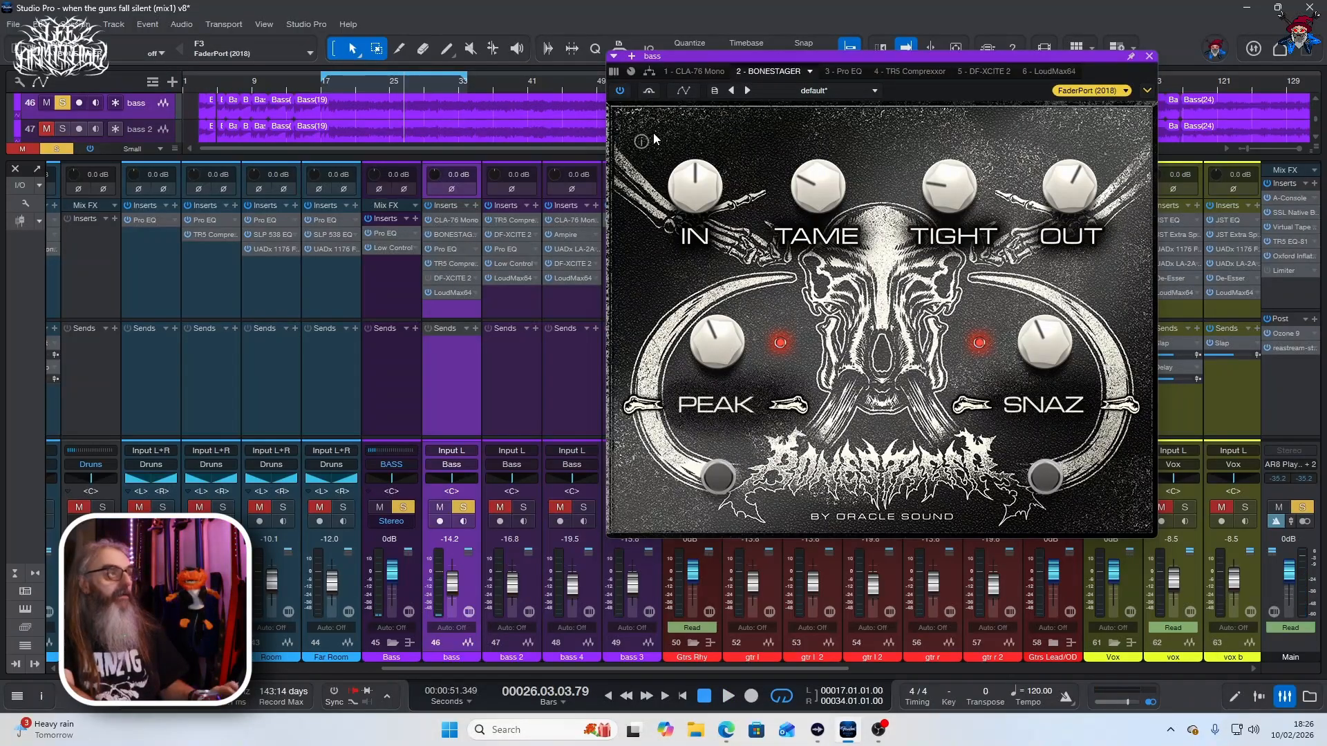
pyautogui.press('space')
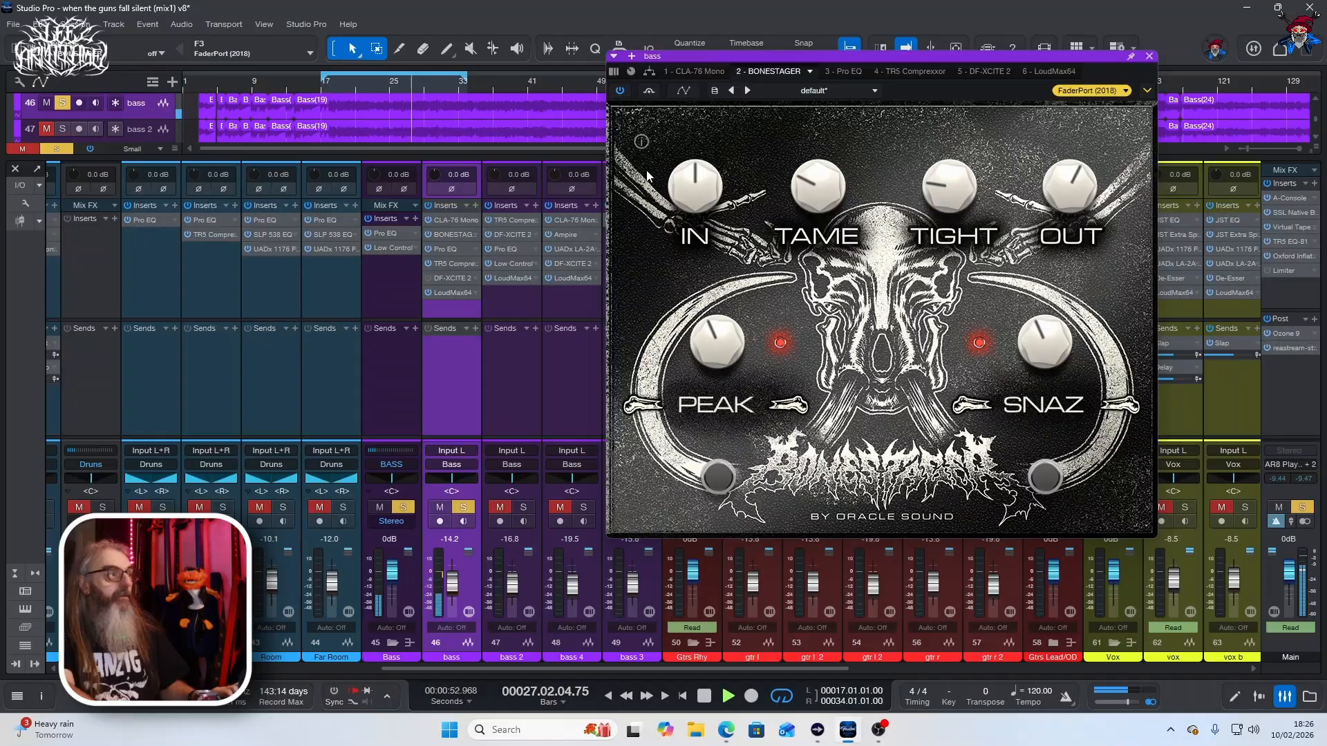
pyautogui.press('space')
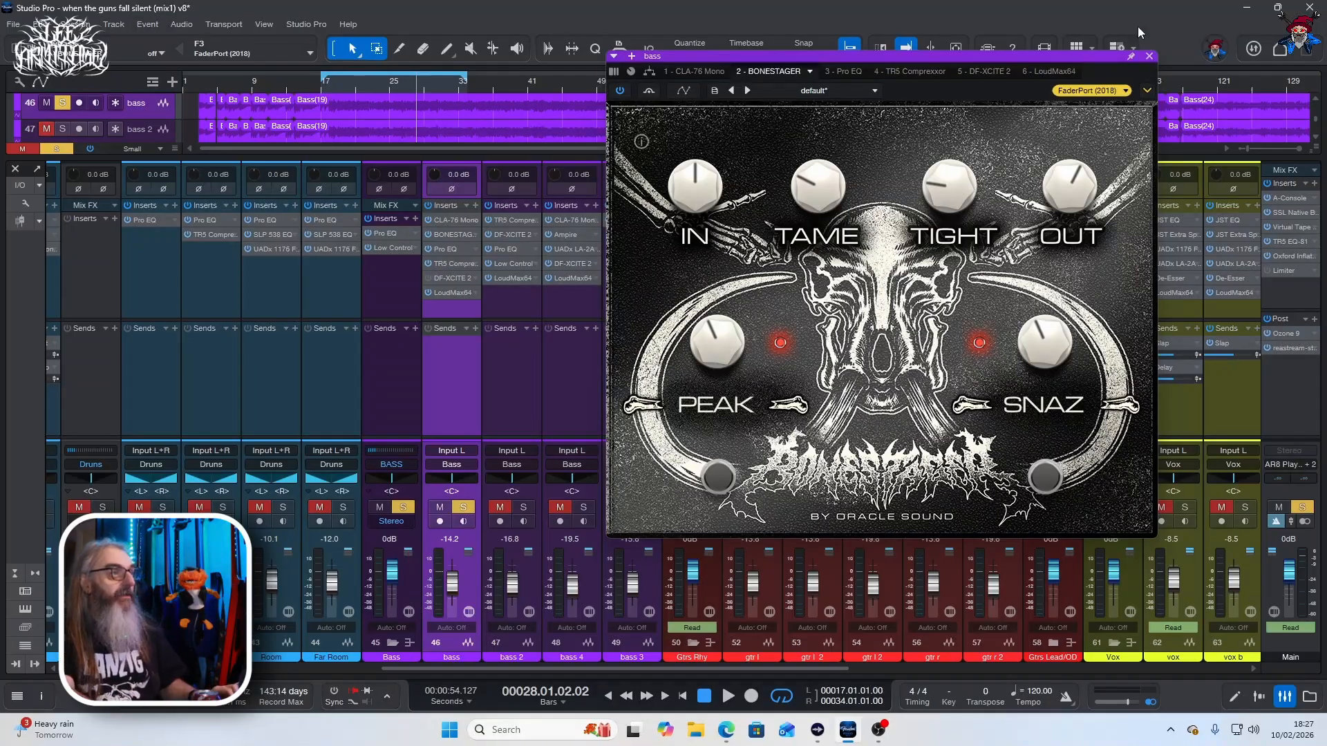
# - Show the first bass track's Pro EQ and compare the sound with the EQ bypassed and active during playback
pyautogui.click(838, 71)
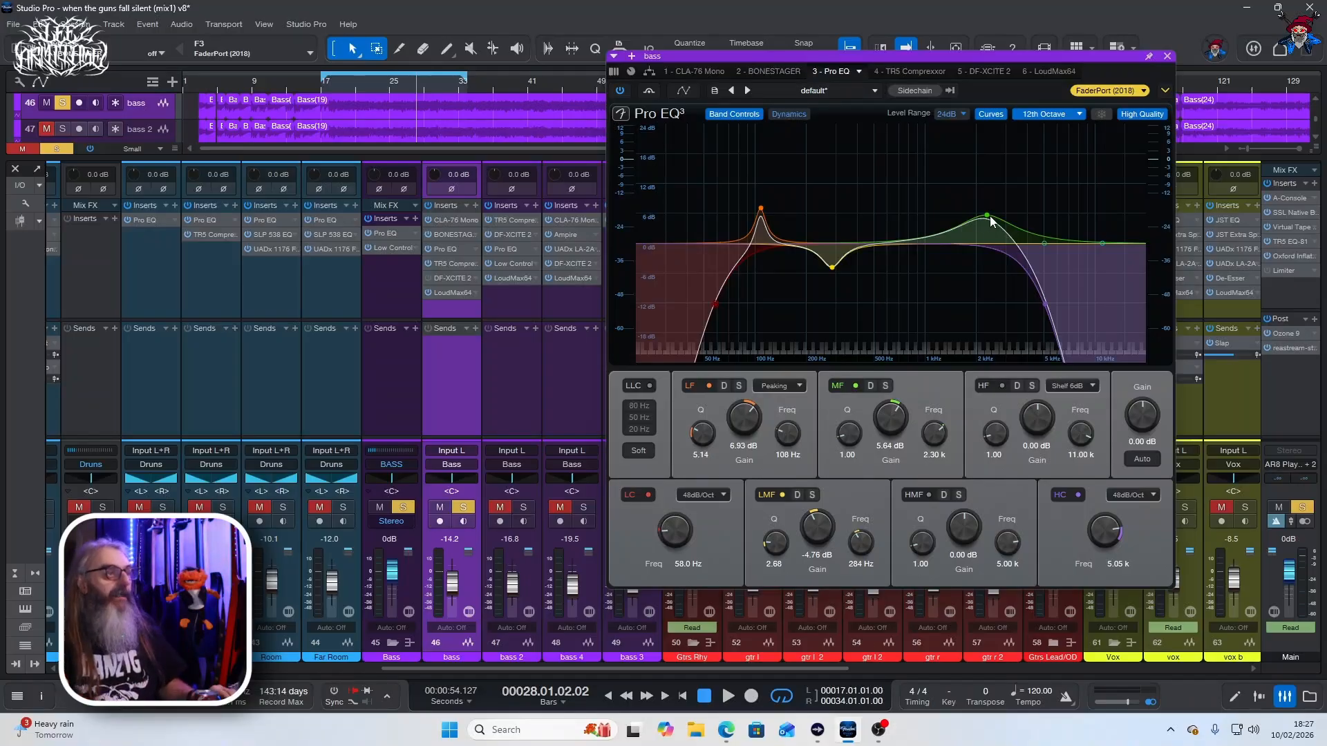
pyautogui.click(648, 91)
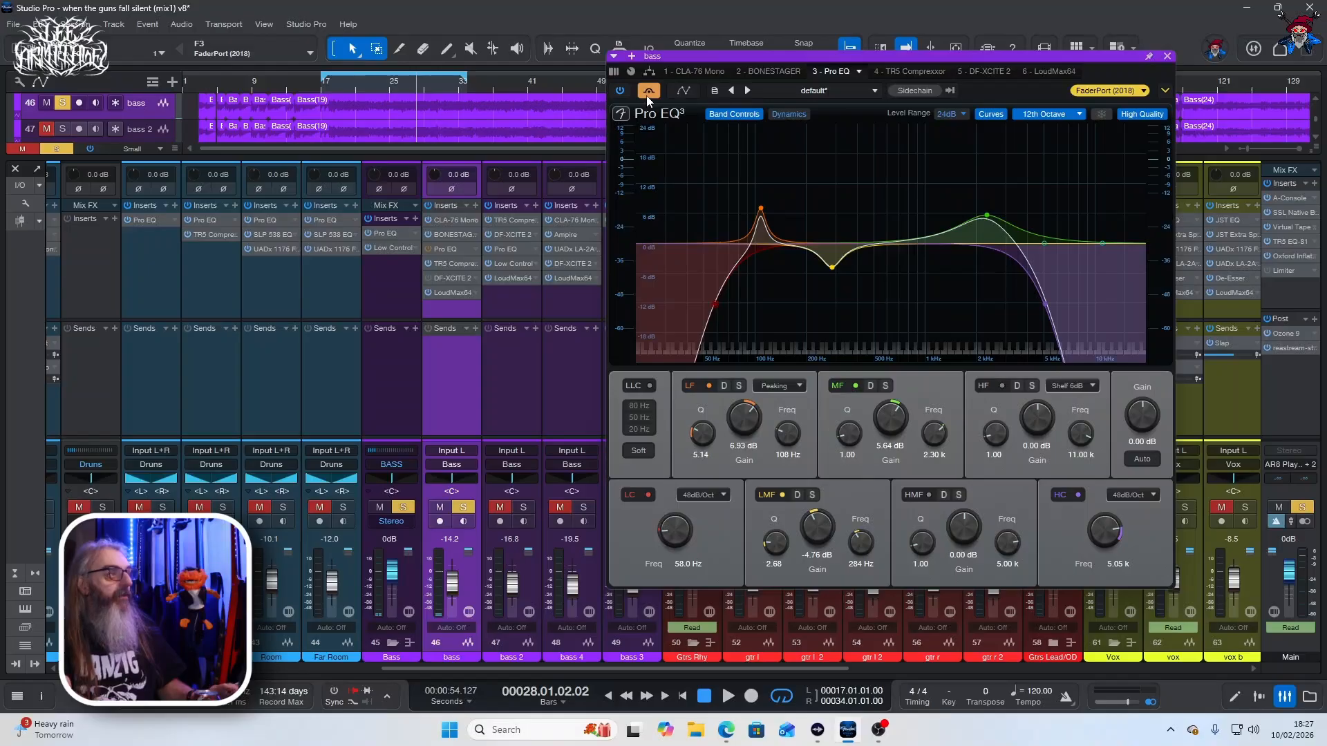
pyautogui.press('space')
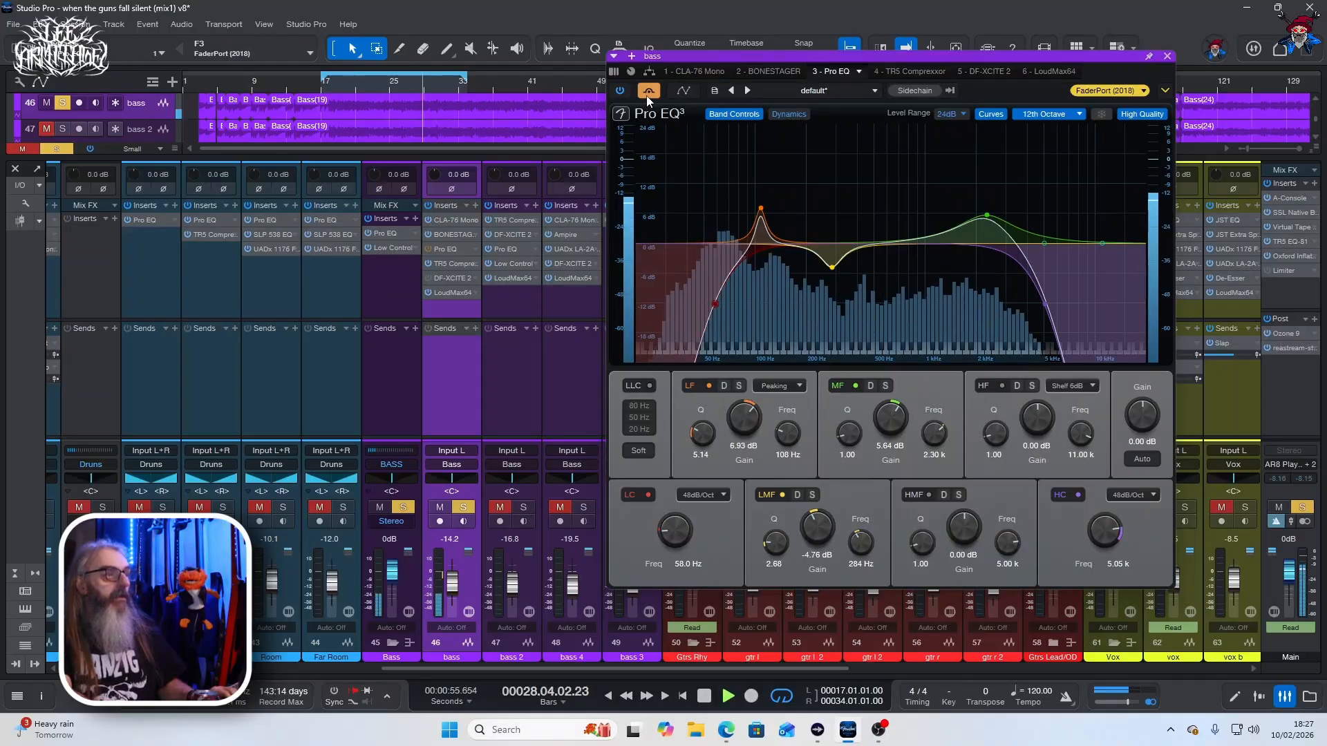
pyautogui.click(646, 93)
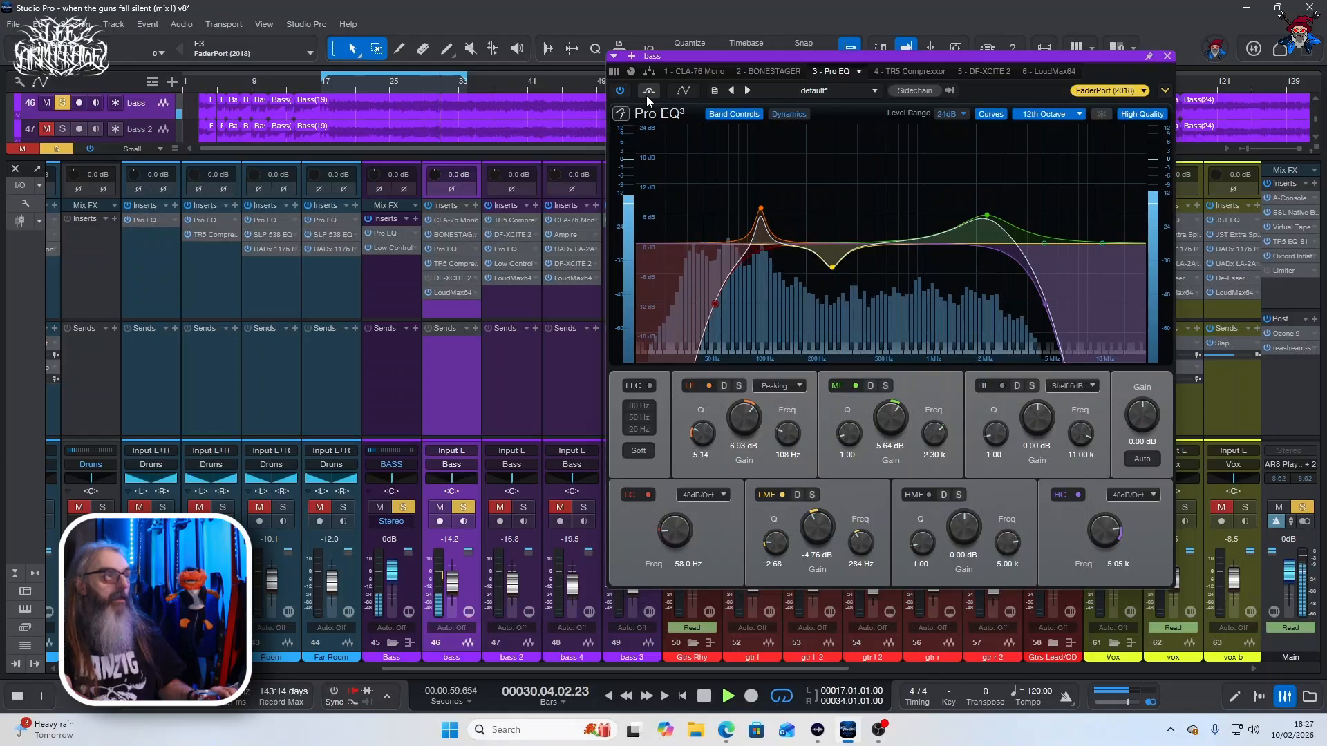
pyautogui.press('space')
# - Show the TR5 Comprexxor insert, reposition its plug-in window, and play the first bass track to watch the compression
pyautogui.click(910, 71)
pyautogui.moveTo(917, 60); pyautogui.dragTo(763, 110)
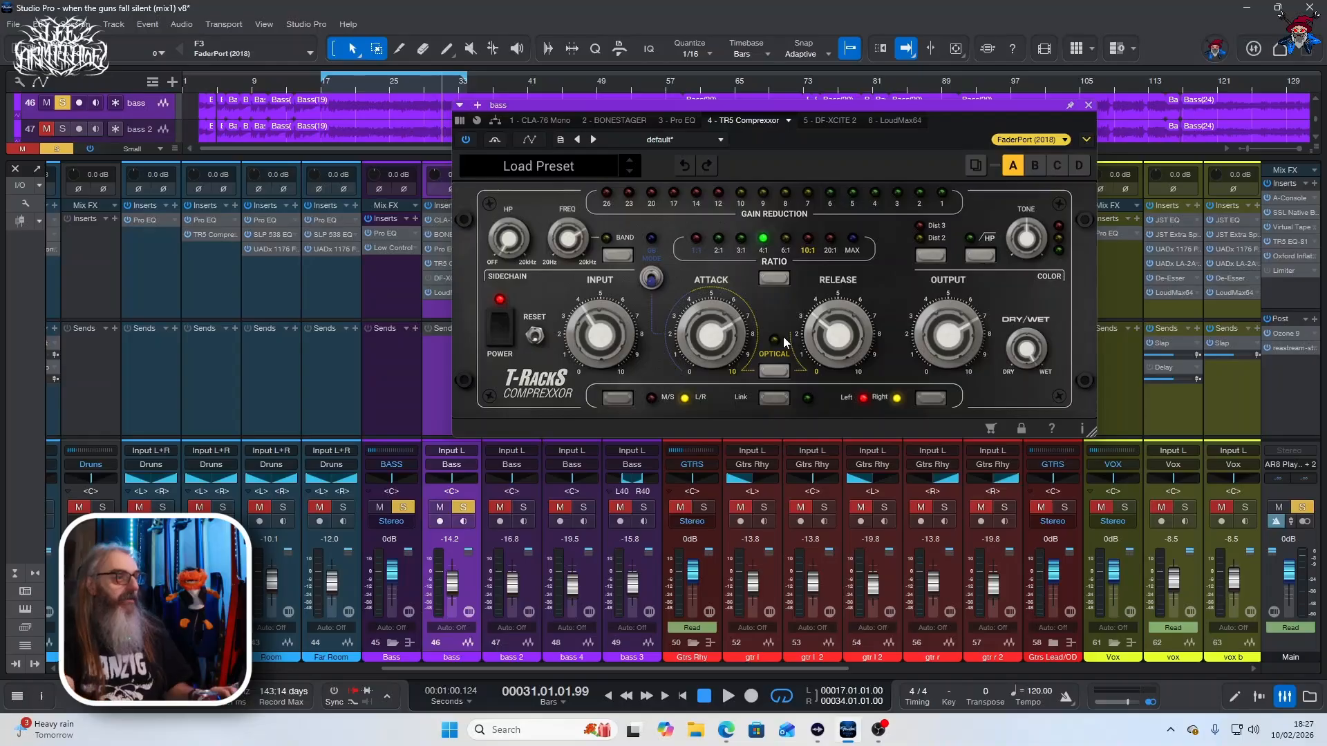
pyautogui.press('space')
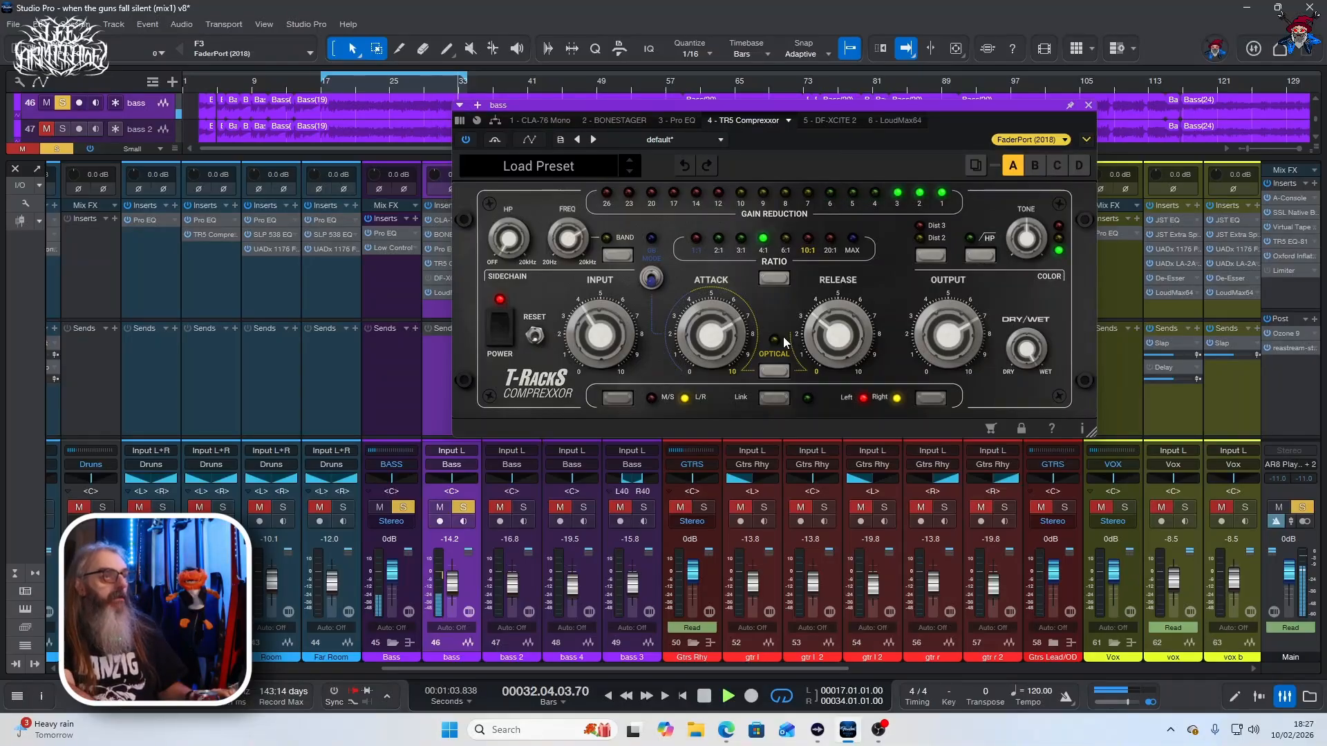
pyautogui.press('space')
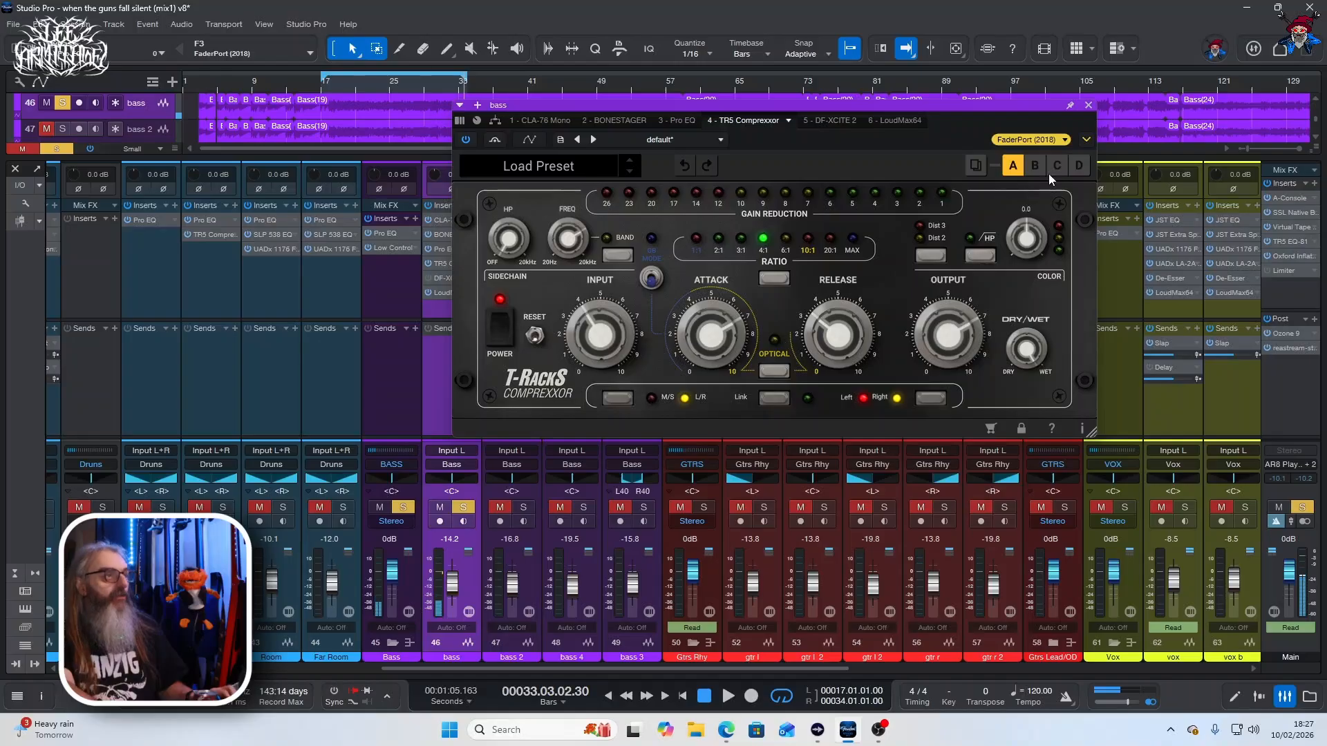
# - Show the DF-XCITE 2 insert and compare it switched on and off while the first bass track plays
pyautogui.click(836, 121)
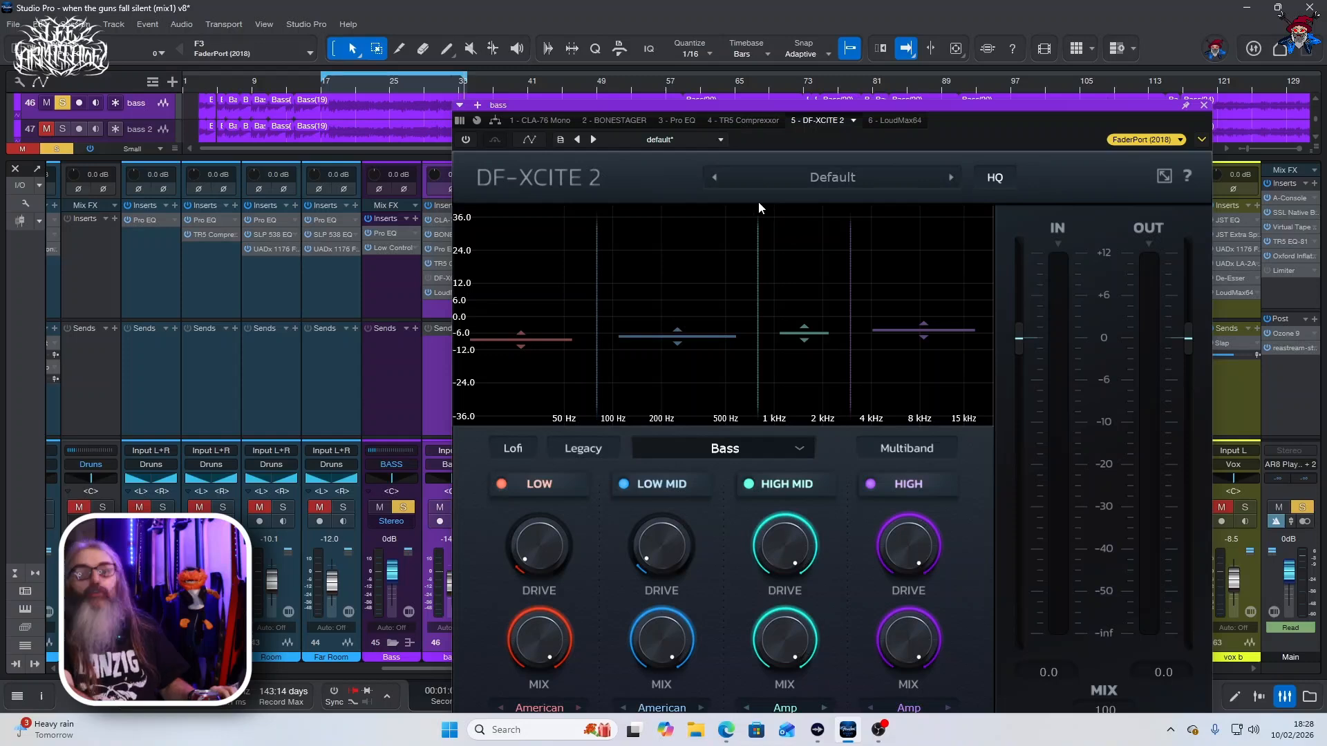
pyautogui.press('space')
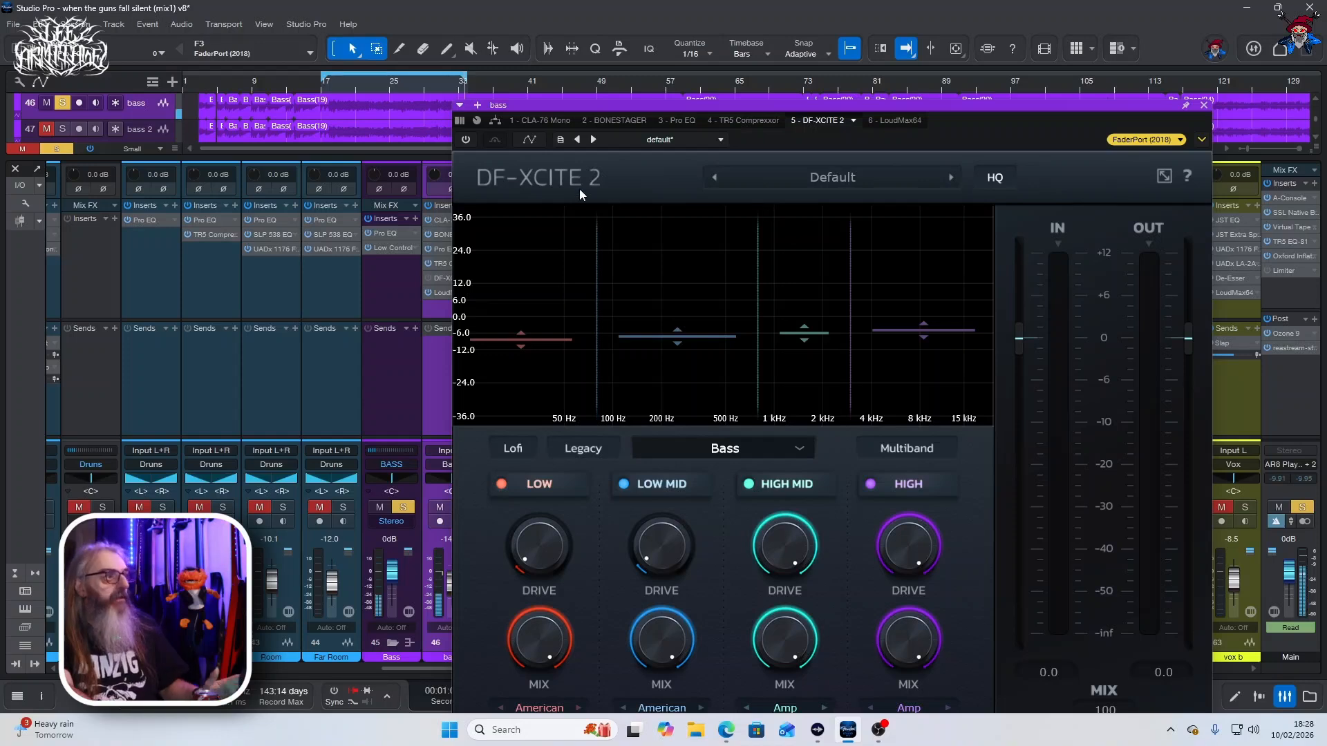
pyautogui.click(466, 141)
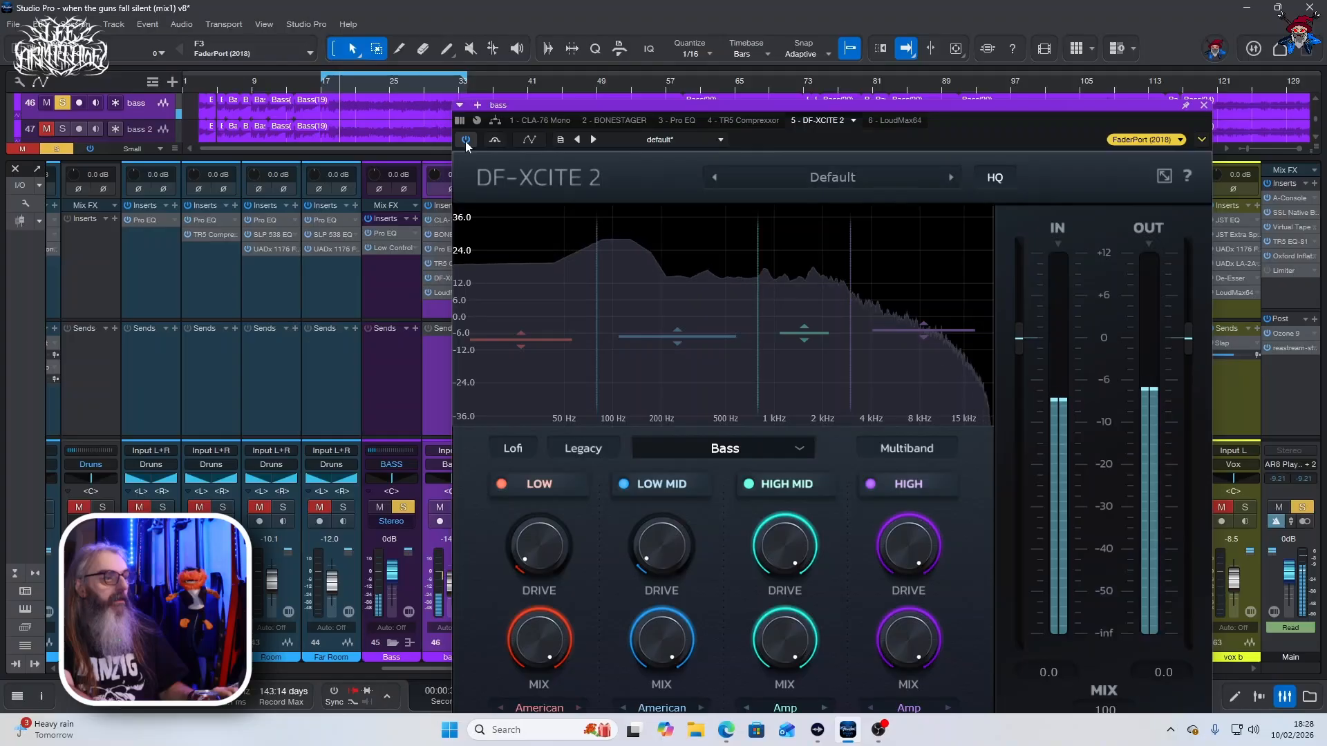
pyautogui.click(466, 141)
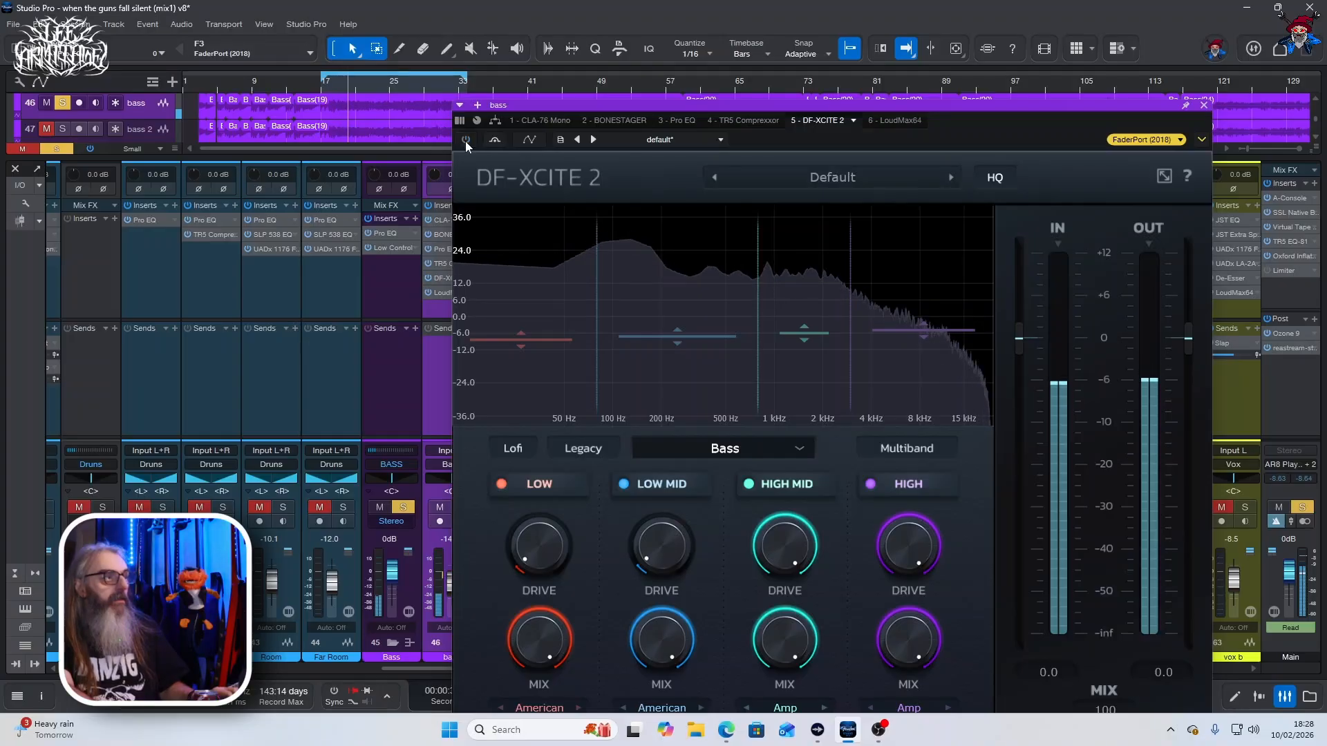
pyautogui.press('space')
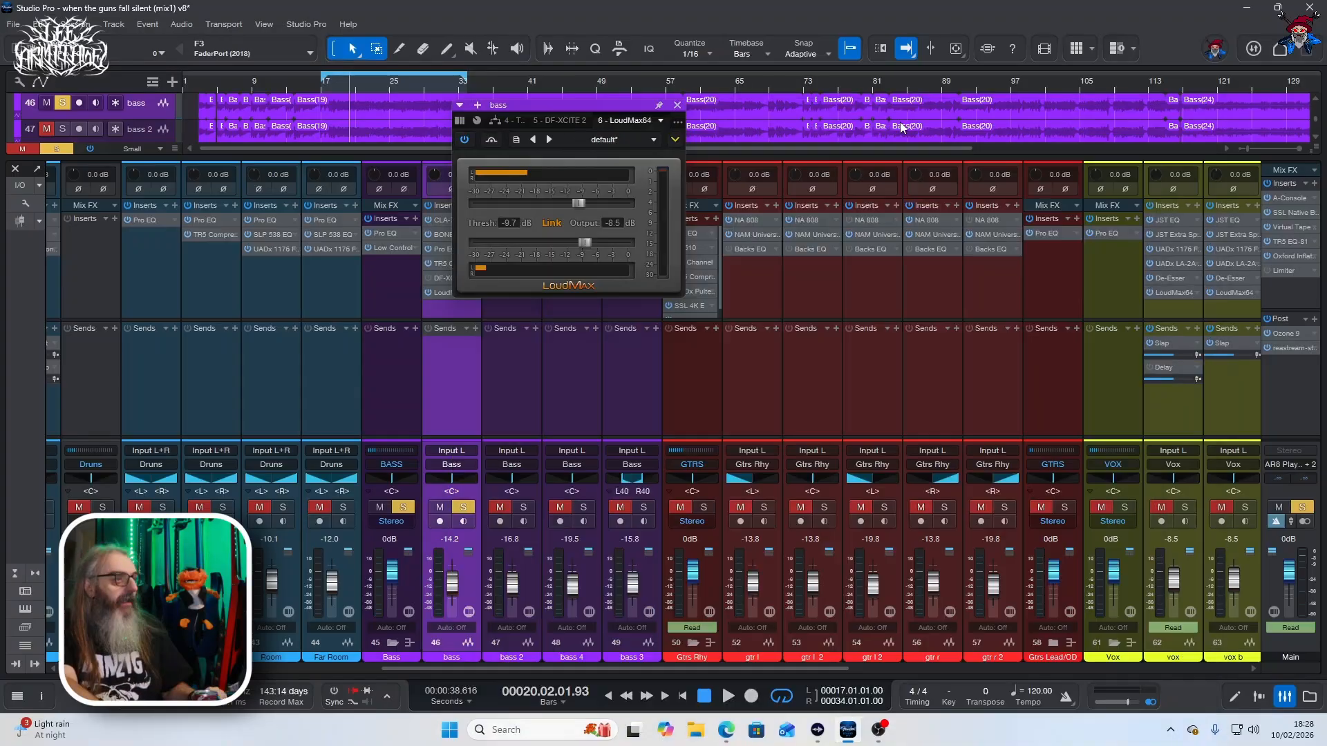
# - Show the LoudMax64 limiter, play the first bass track to check its limiting, and close the plug-in window
pyautogui.click(899, 121)
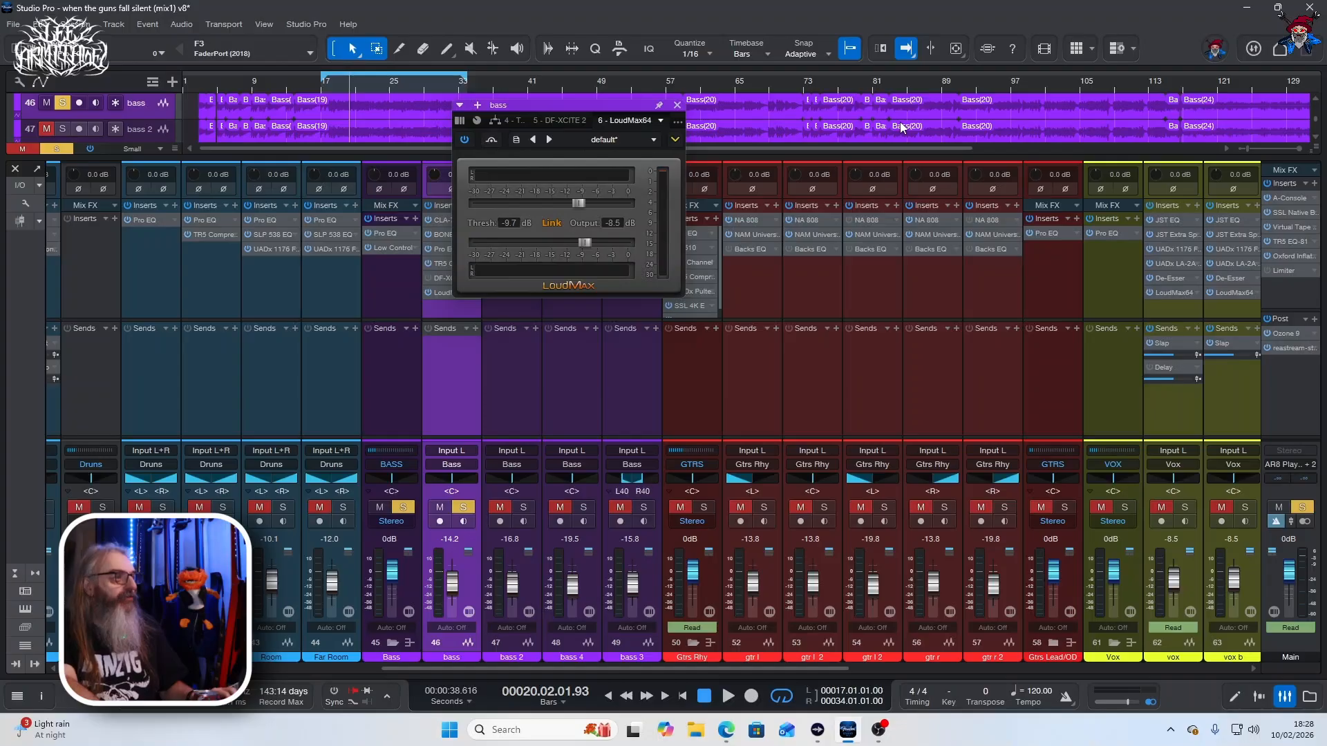
pyautogui.press('space')
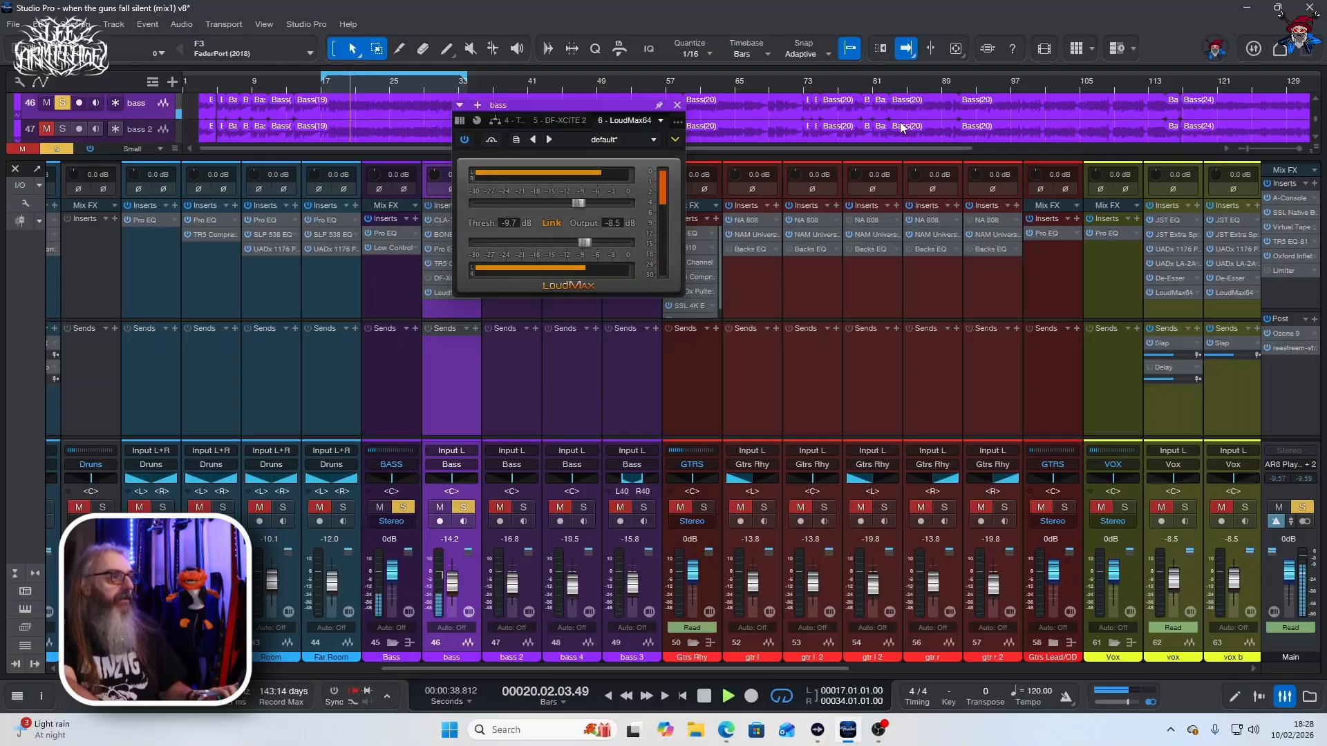
pyautogui.press('space')
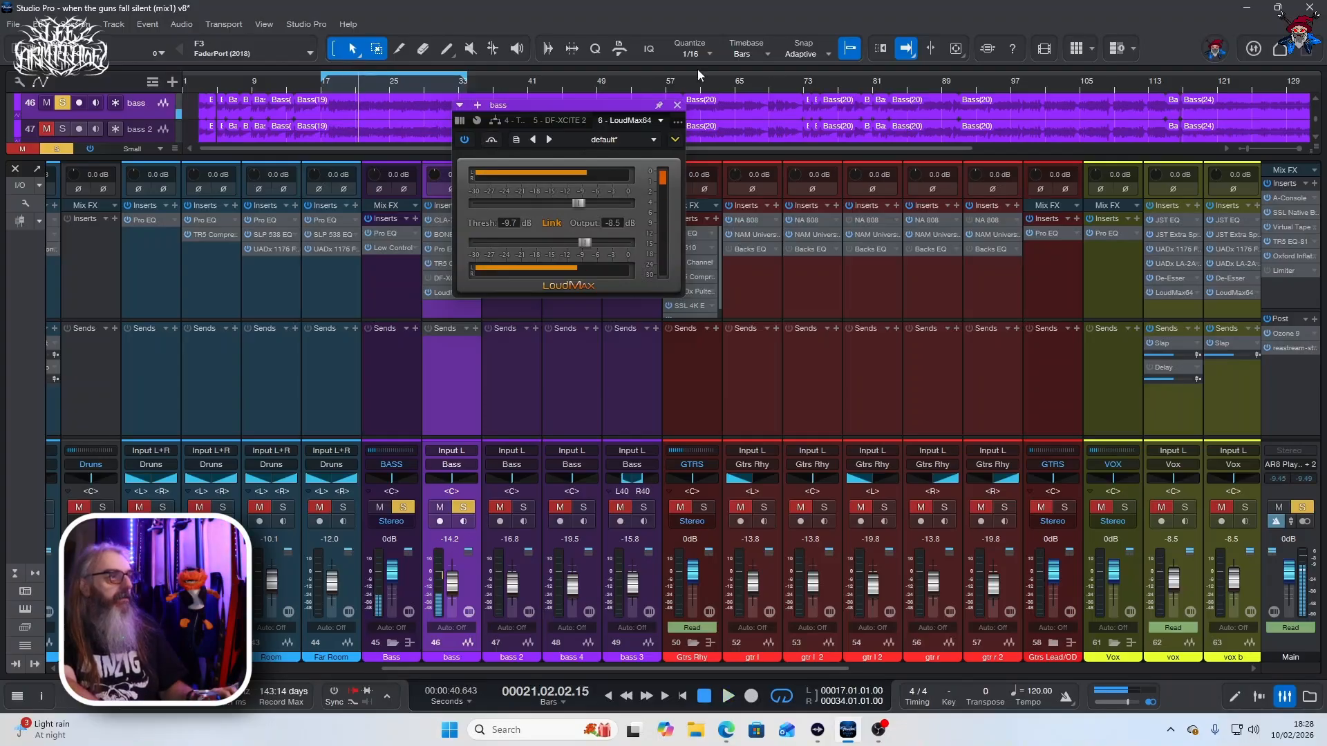
pyautogui.click(677, 106)
# - Solo only the bass 2 track and play it
pyautogui.keyDown('alt'); pyautogui.click(522, 507); pyautogui.keyUp('alt')
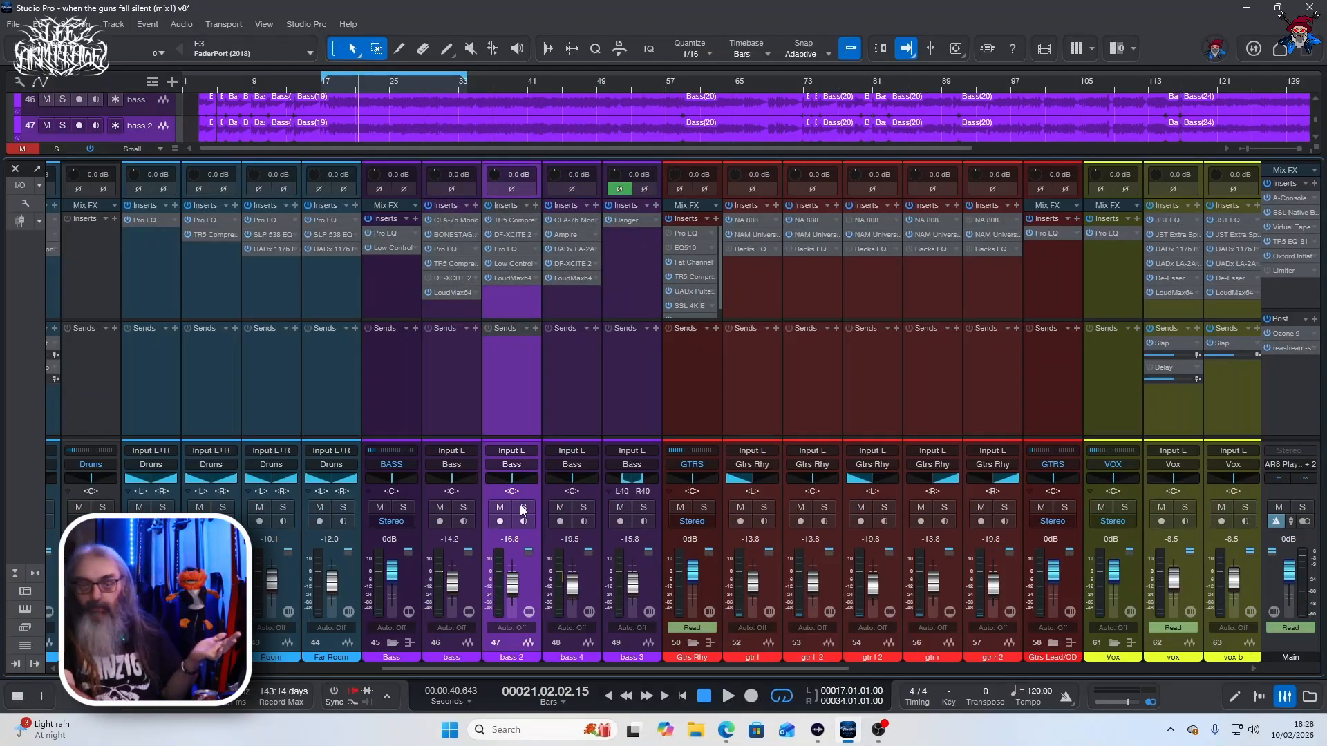
pyautogui.click(524, 508)
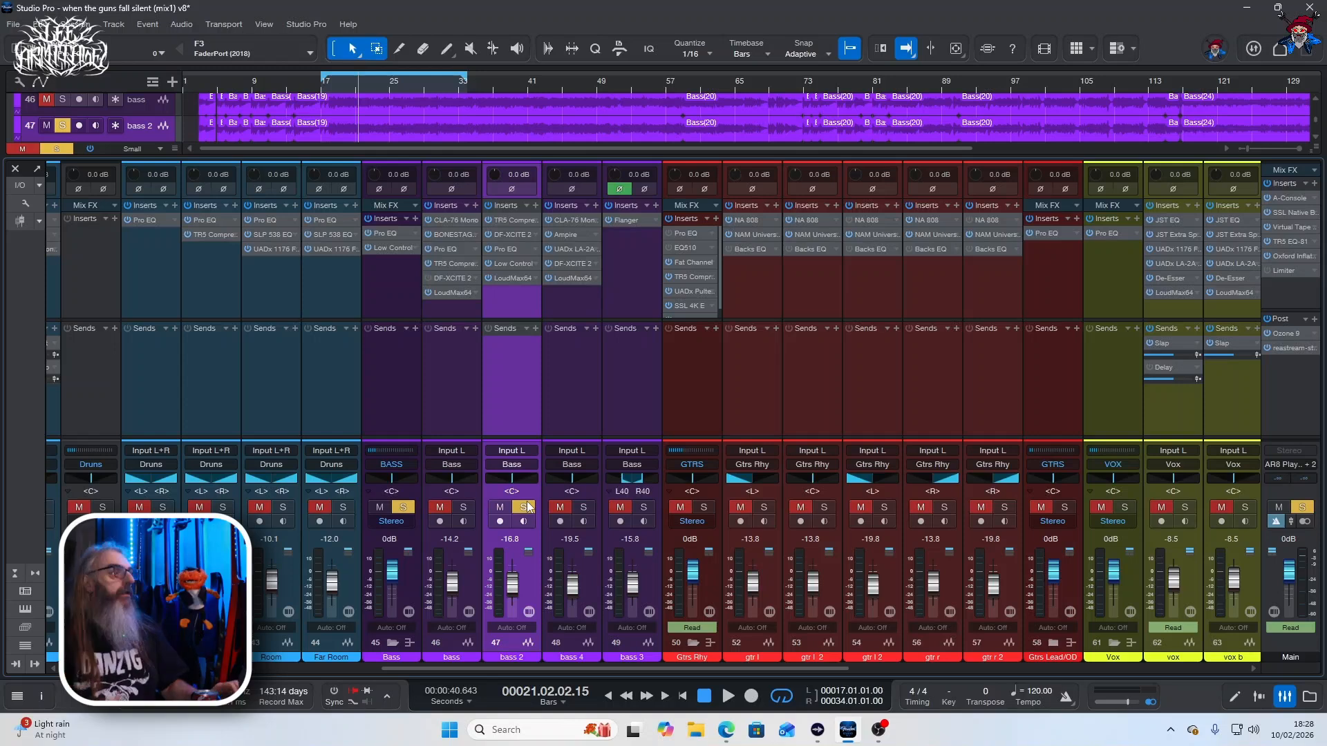
pyautogui.press('space')
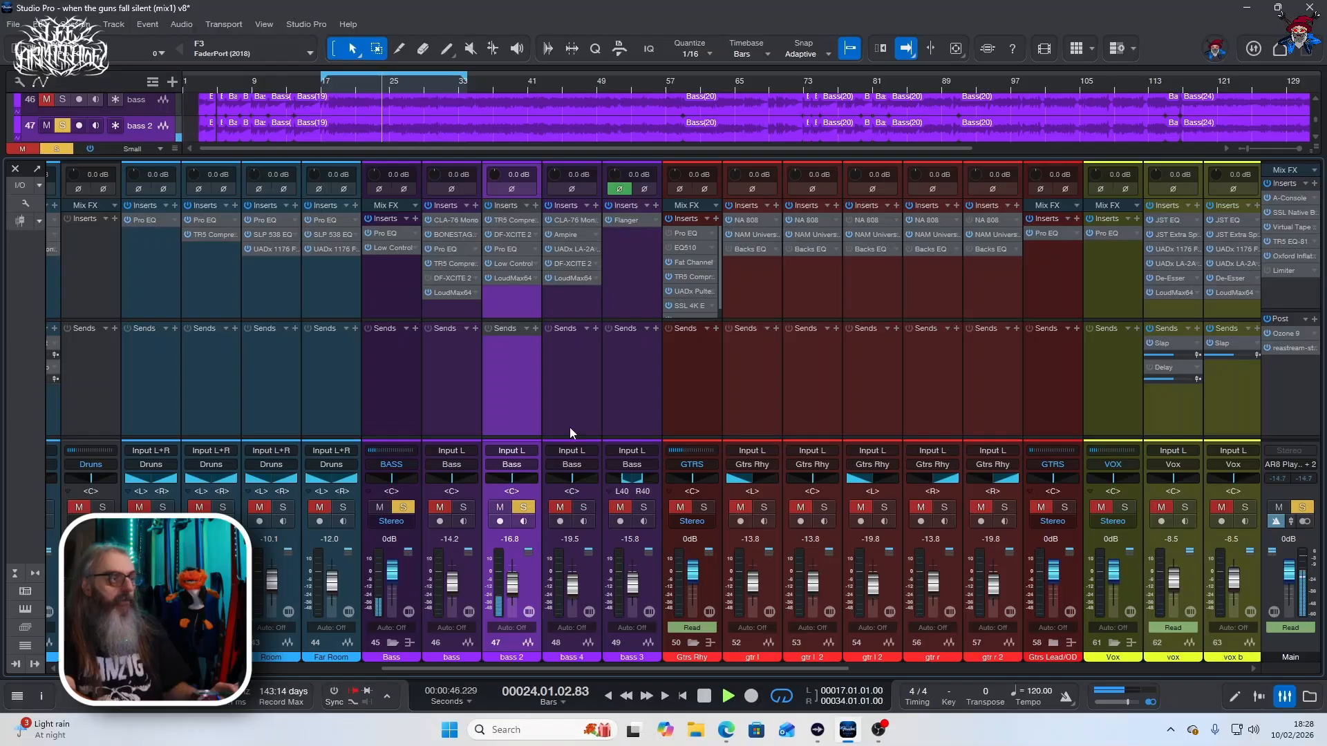
# - Stop playback, show the TR5 Comprexxor insert on bass 2, and play the track to watch its compression
pyautogui.press('space')
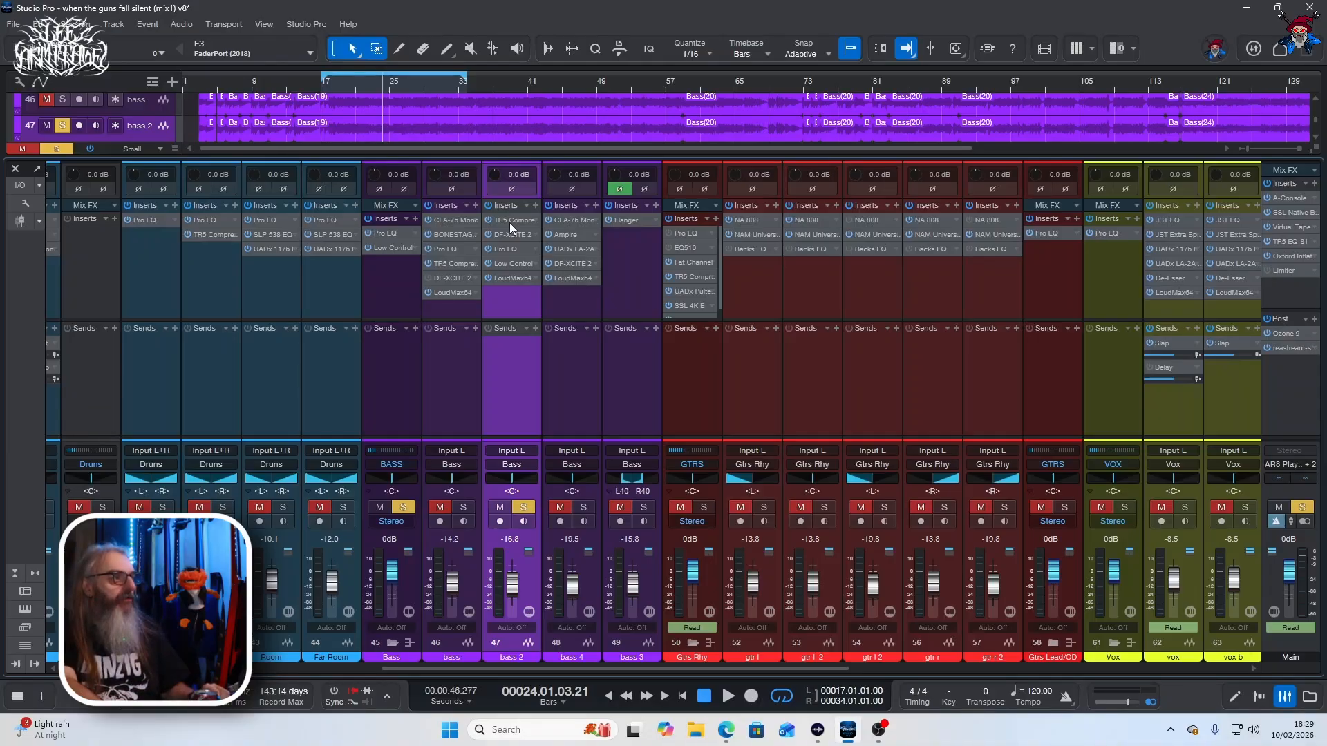
pyautogui.click(509, 223)
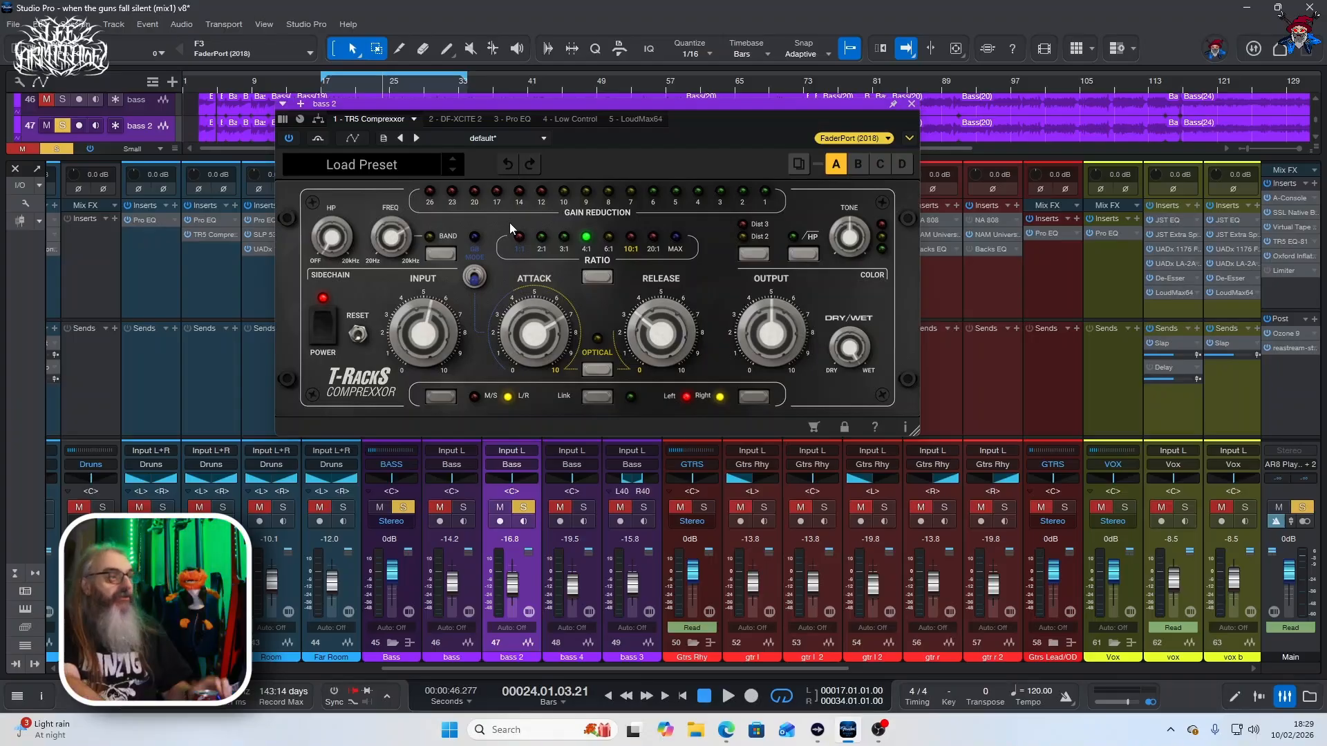
pyautogui.press('space')
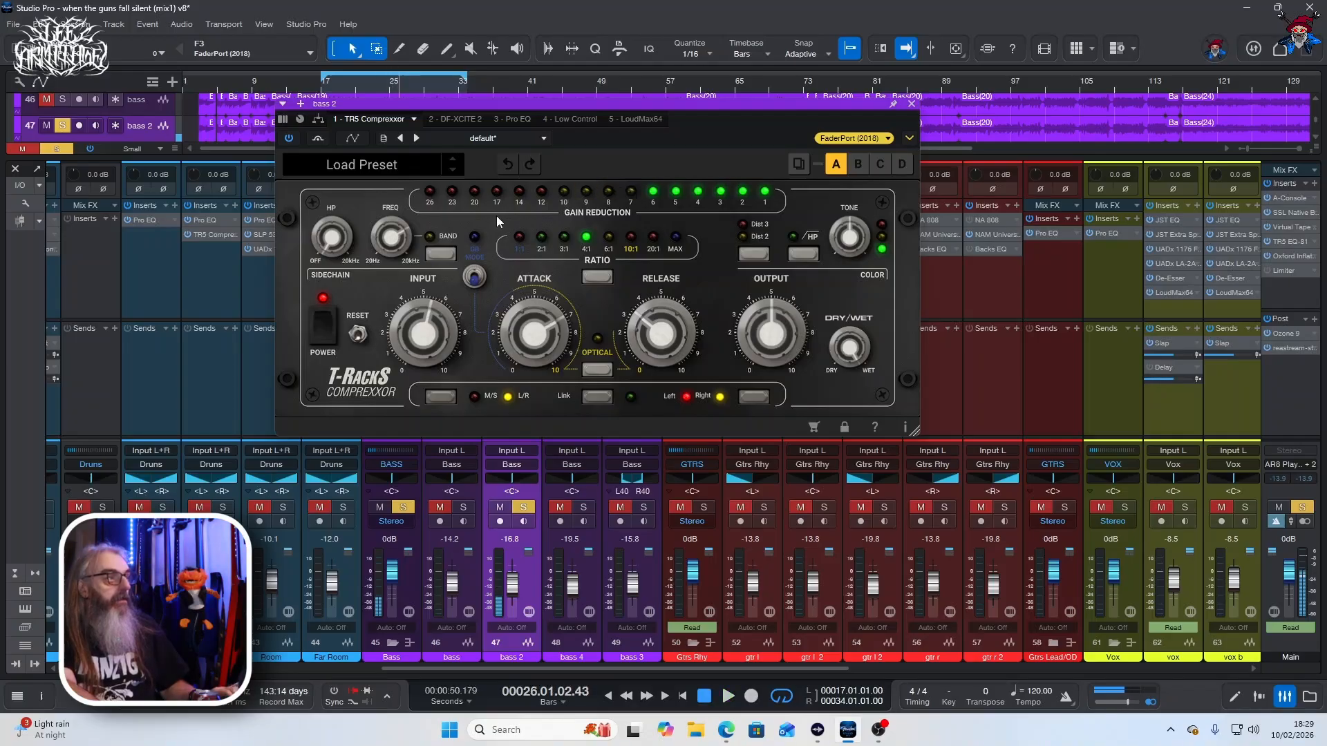
# - Show the bass 2 DF-XCITE 2 insert and compare it bypassed and active while the track plays
pyautogui.click(459, 119)
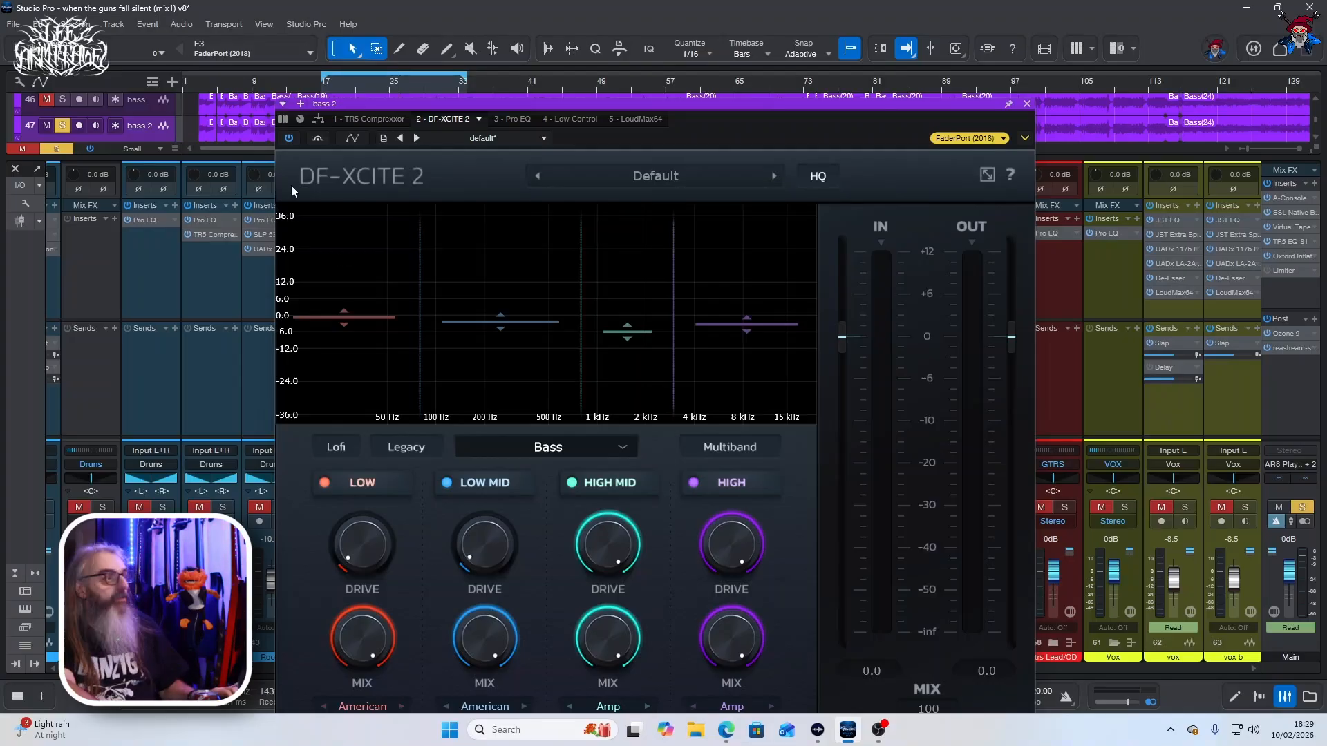
pyautogui.press('space')
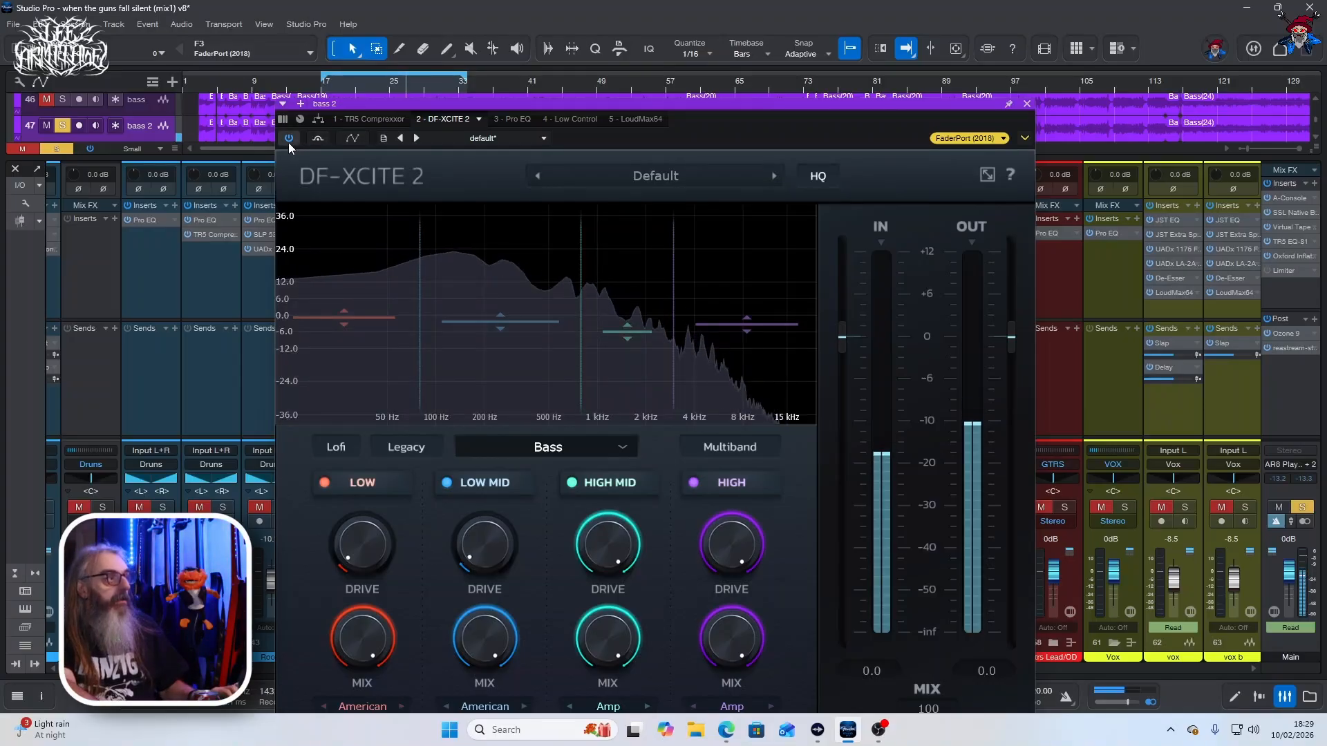
pyautogui.click(288, 139)
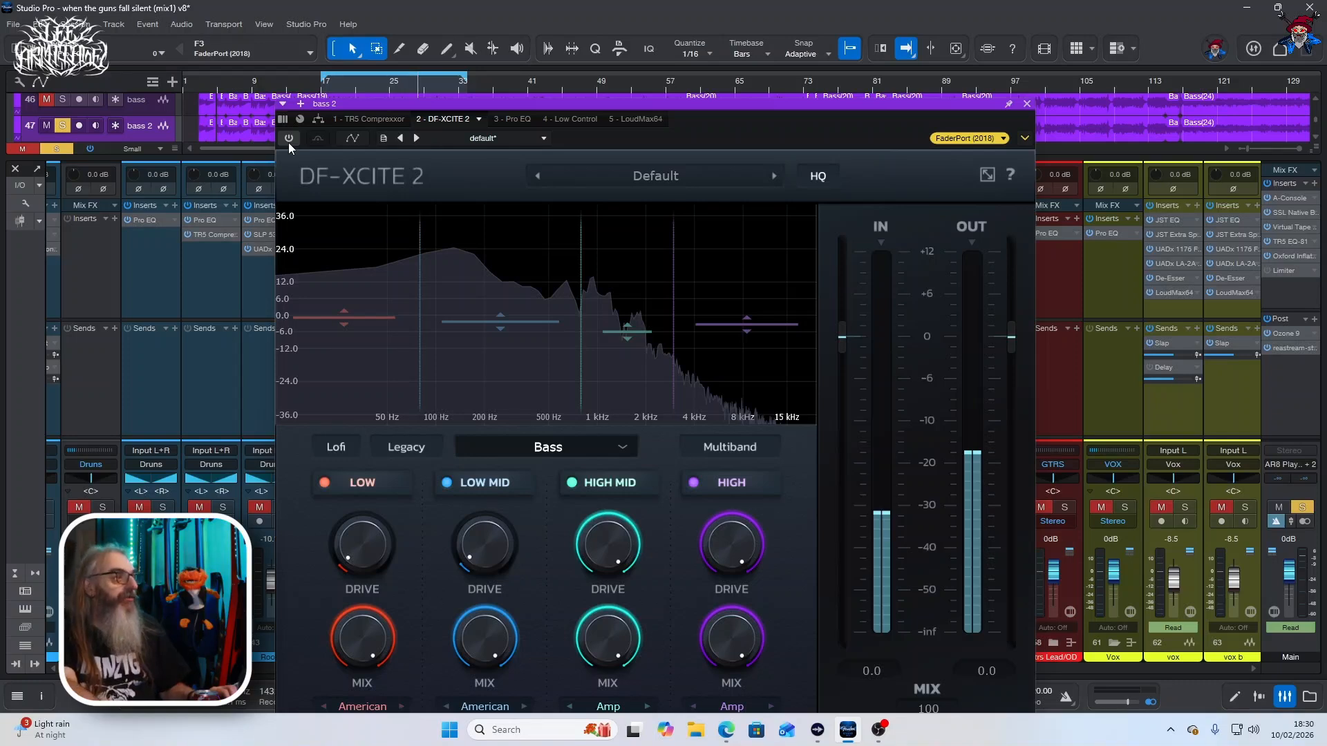
pyautogui.click(289, 138)
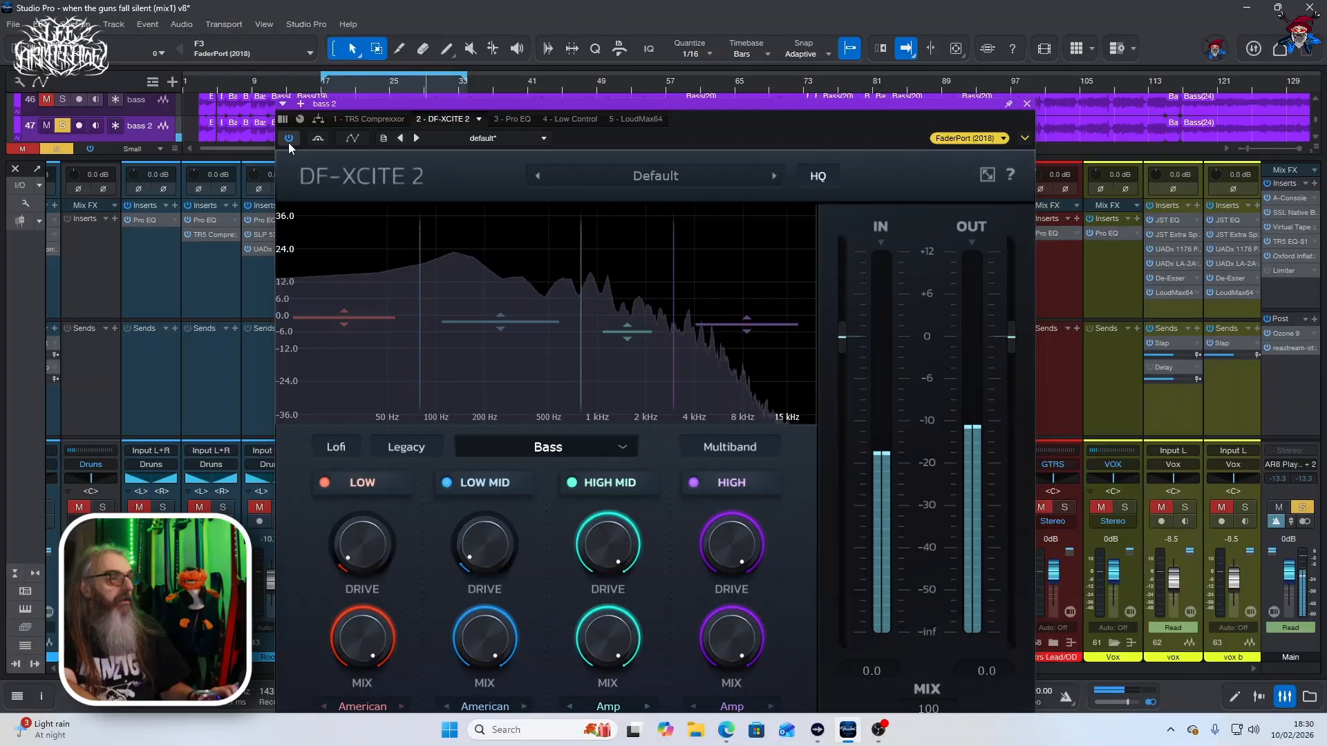
pyautogui.press('space')
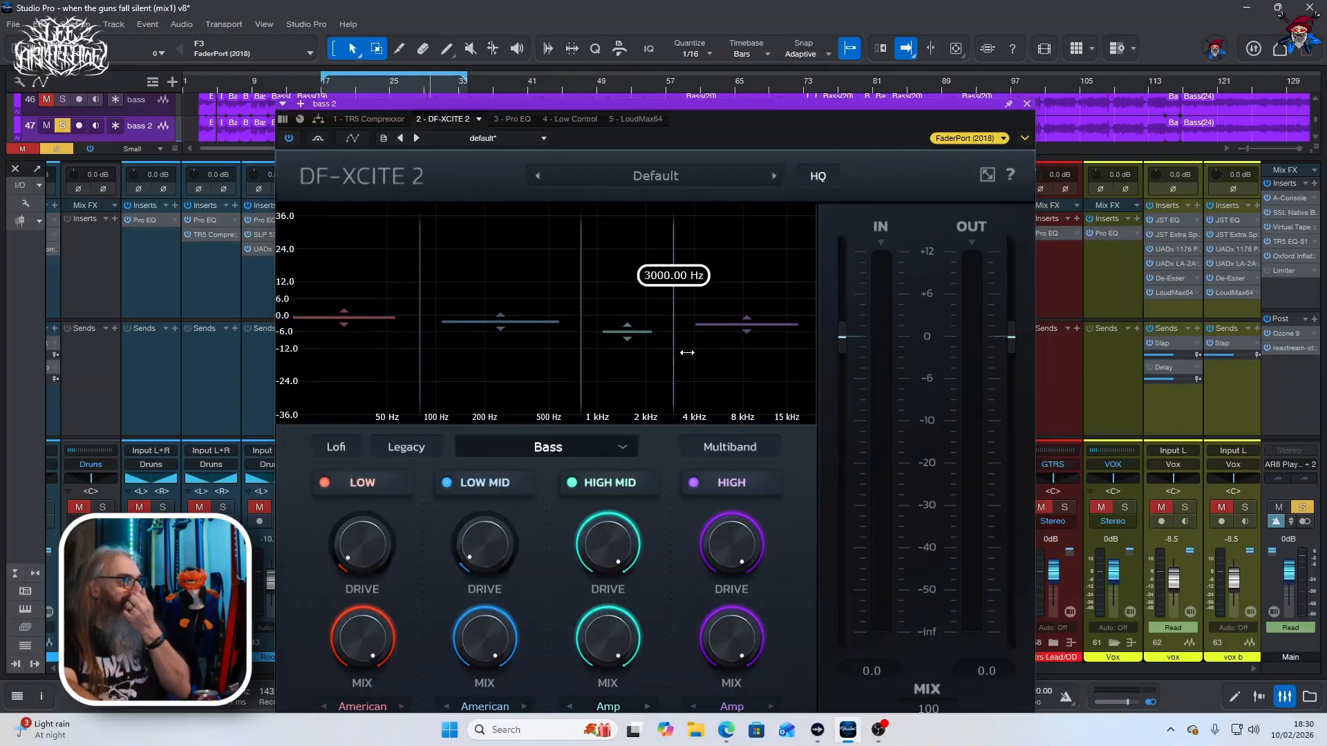
# - Examine the DF-XCITE 2 band crossover frequencies on bass 2 and reposition the plug-in window so all its controls fit on screen
pyautogui.moveTo(424, 356)
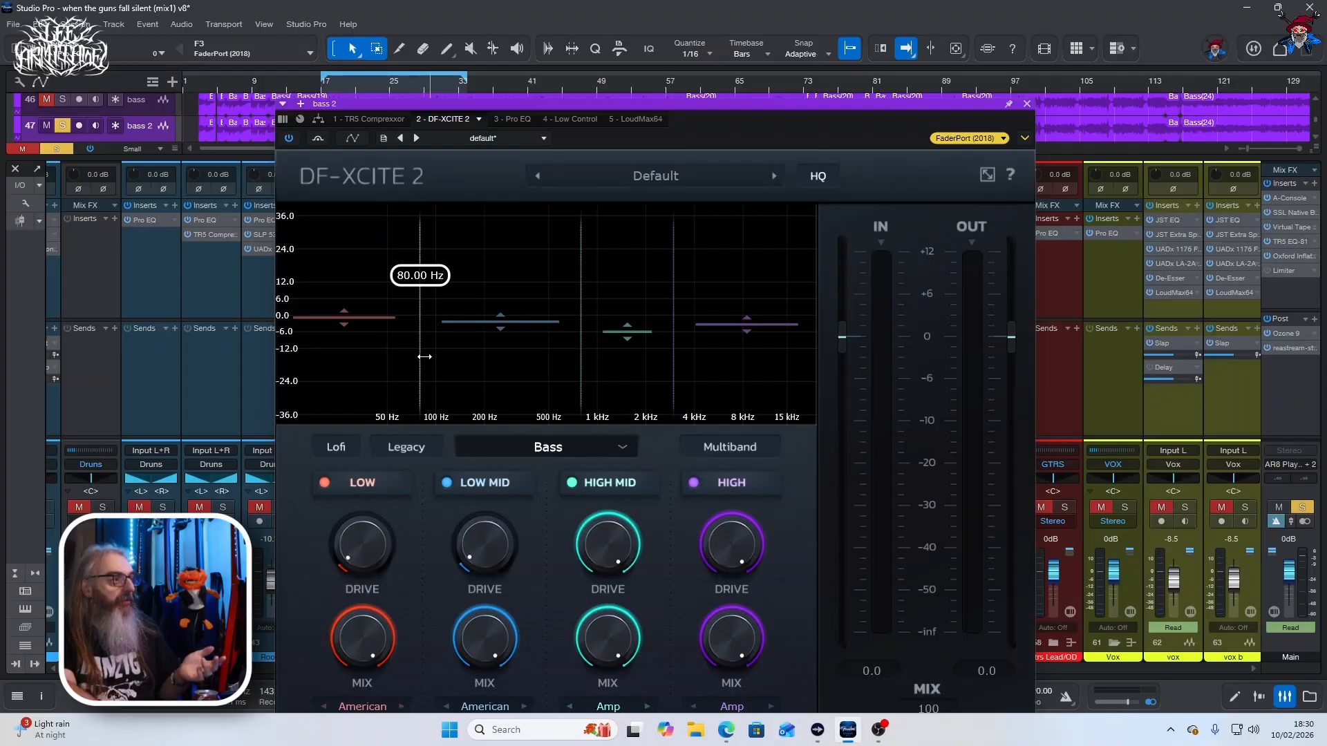
pyautogui.doubleClick(581, 357)
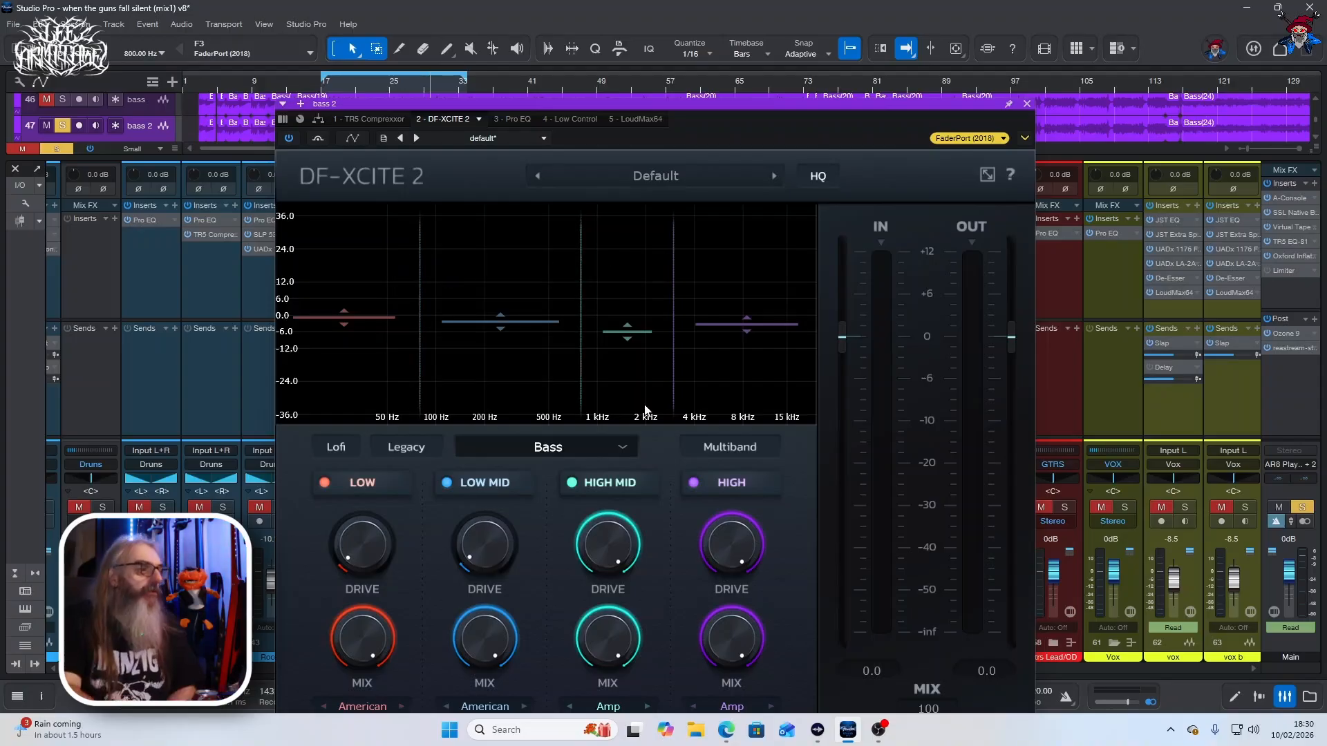
pyautogui.moveTo(830, 106); pyautogui.dragTo(803, 26)
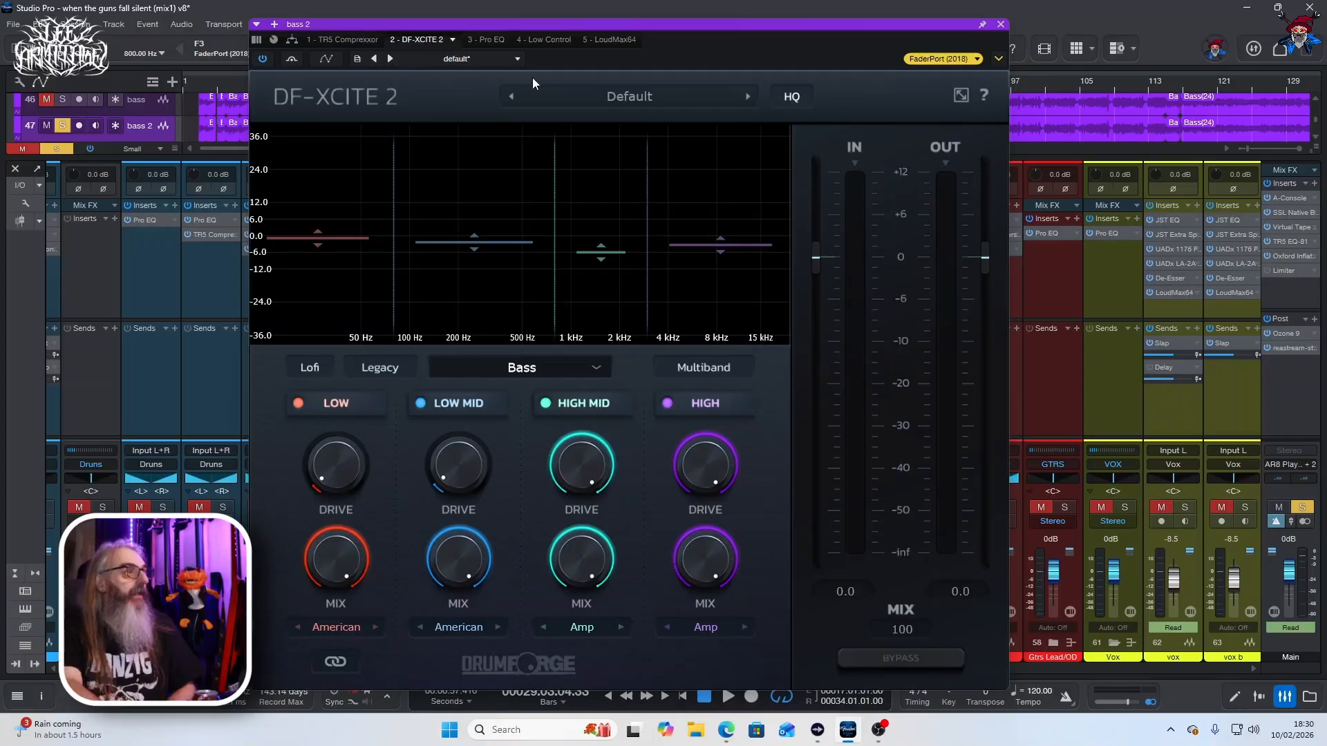
# - Review the Pro EQ, Low Control and LoudMax64 settings on bass 2, and close the plug-in window
pyautogui.click(482, 40)
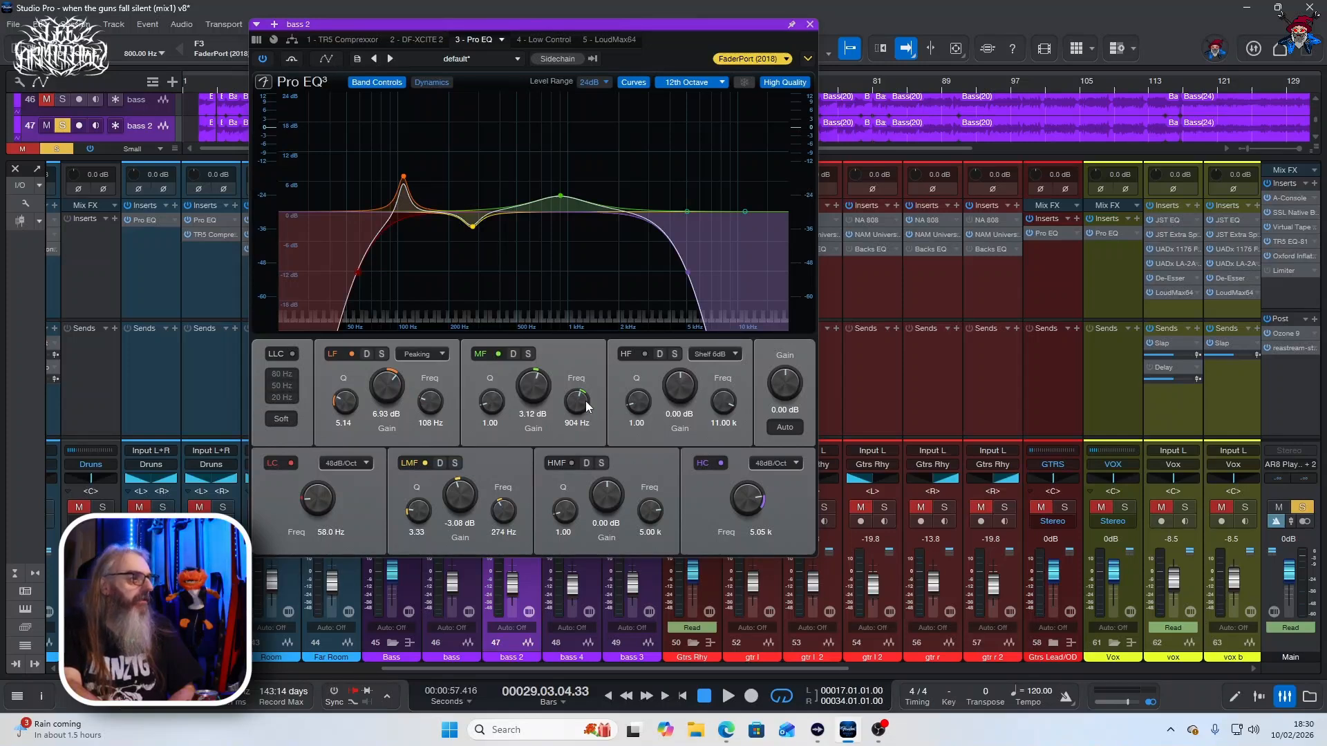
pyautogui.click(546, 40)
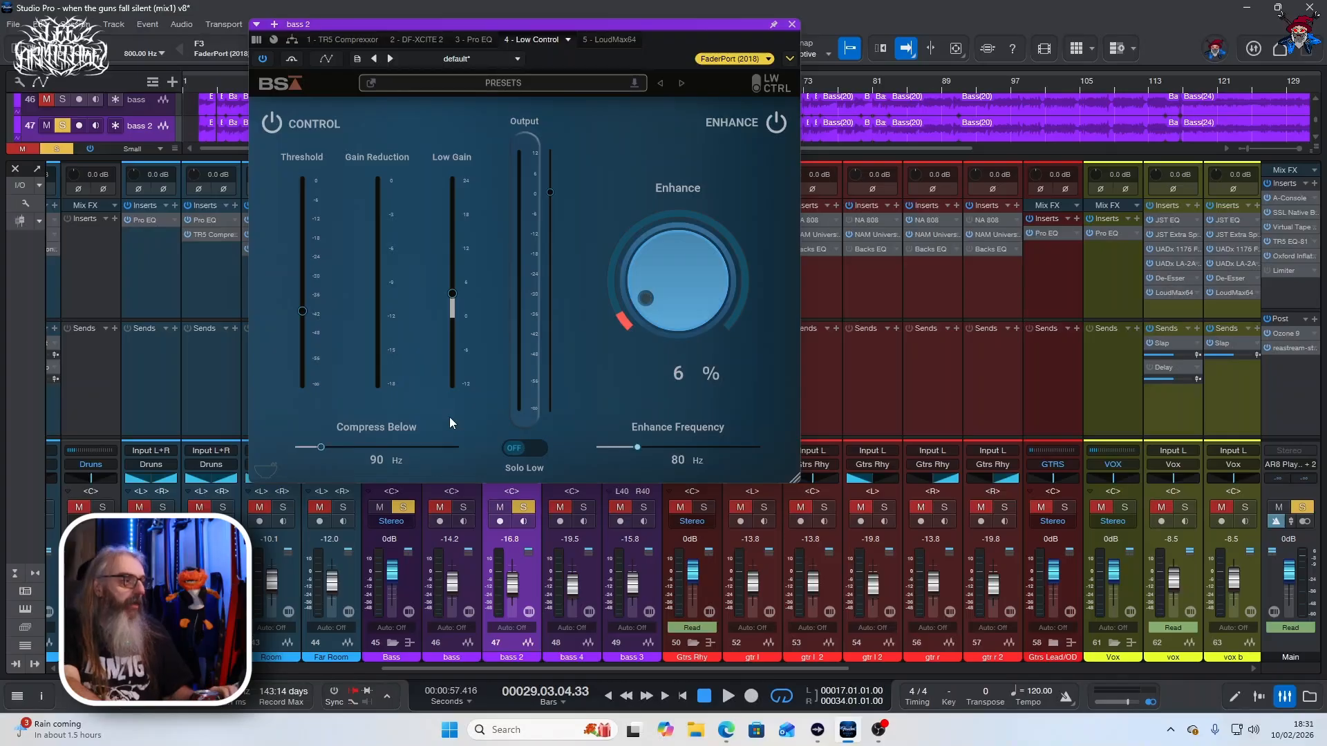
pyautogui.click(597, 40)
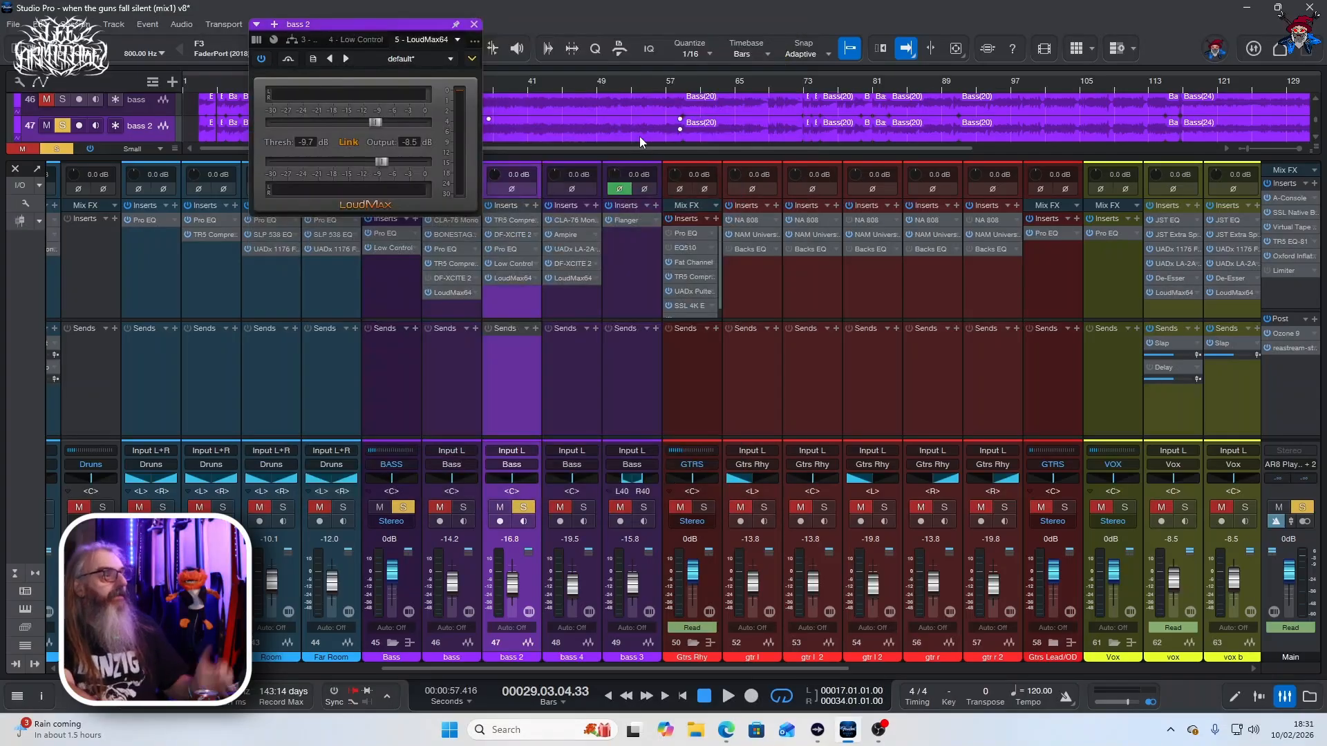
pyautogui.click(476, 27)
# - Solo only the bass 4 track, select its channel, and play a short passage of it
pyautogui.click(583, 508)
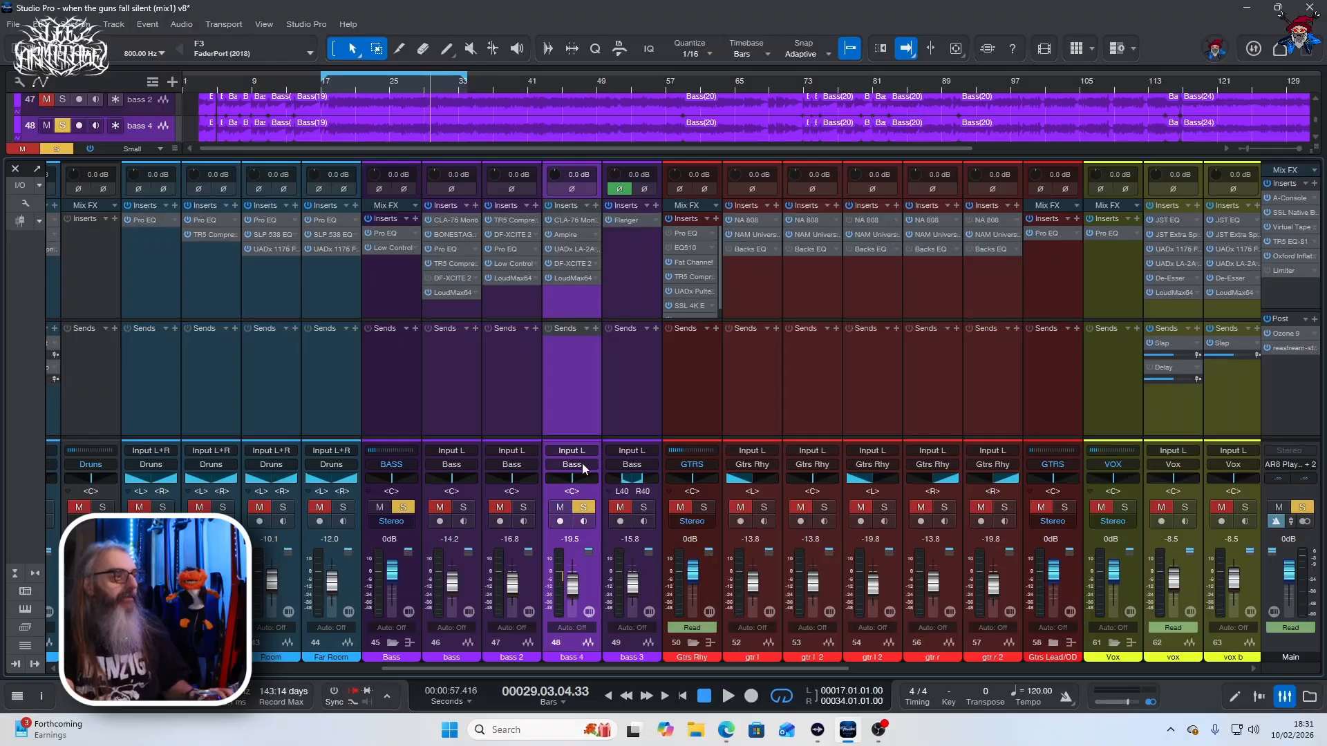
pyautogui.click(636, 399)
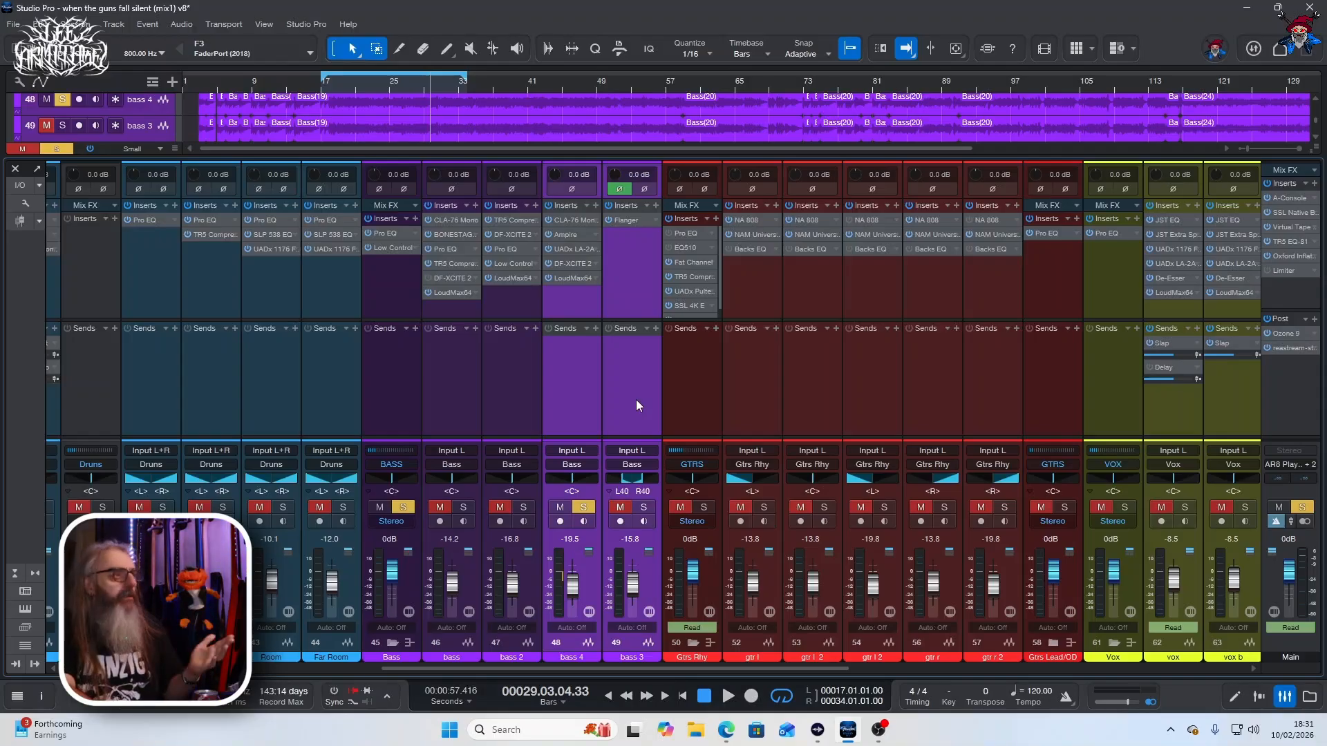
pyautogui.click(576, 409)
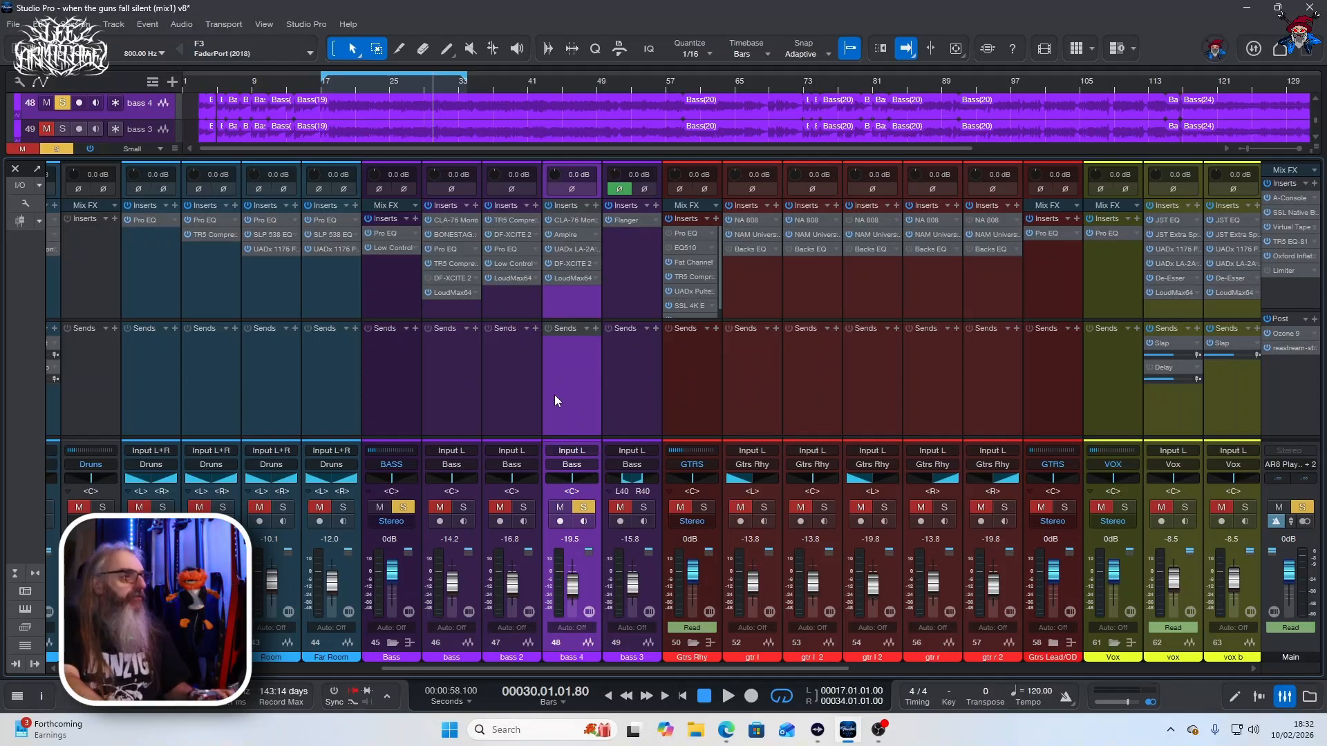
pyautogui.press('space')
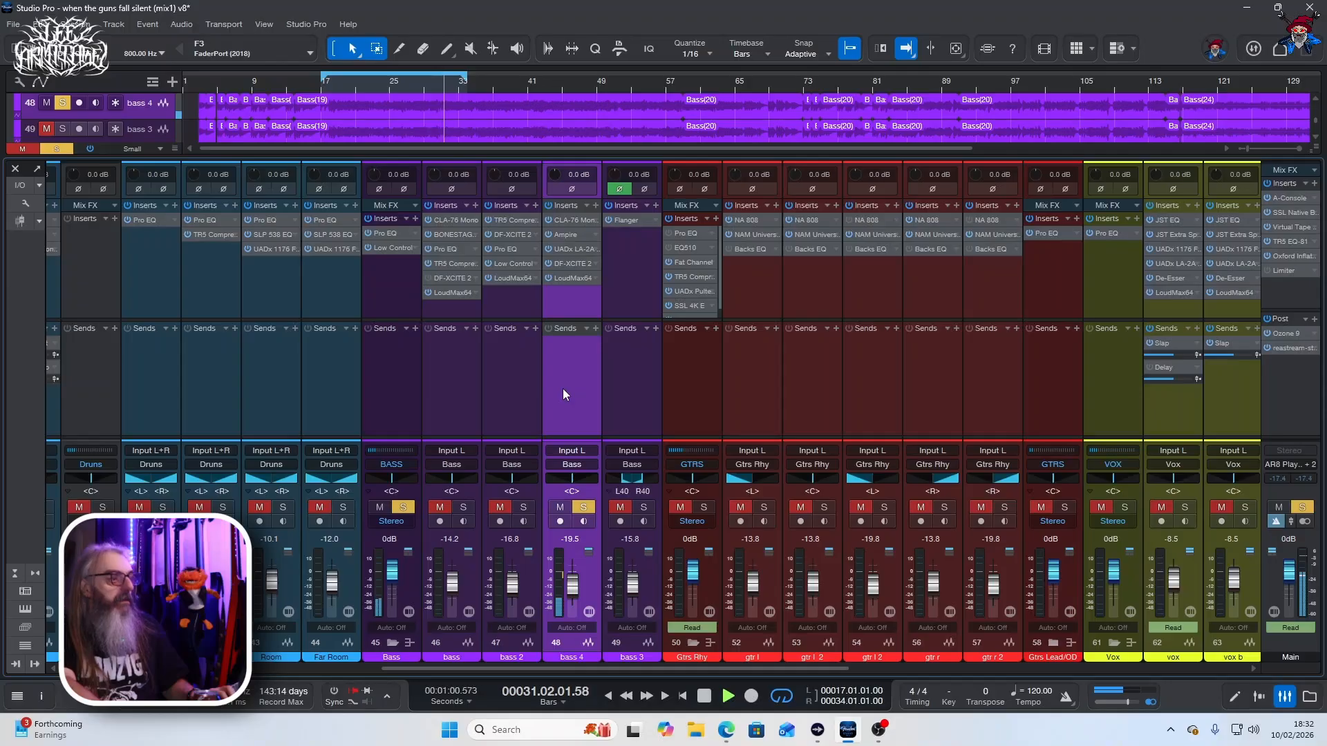
pyautogui.press('space')
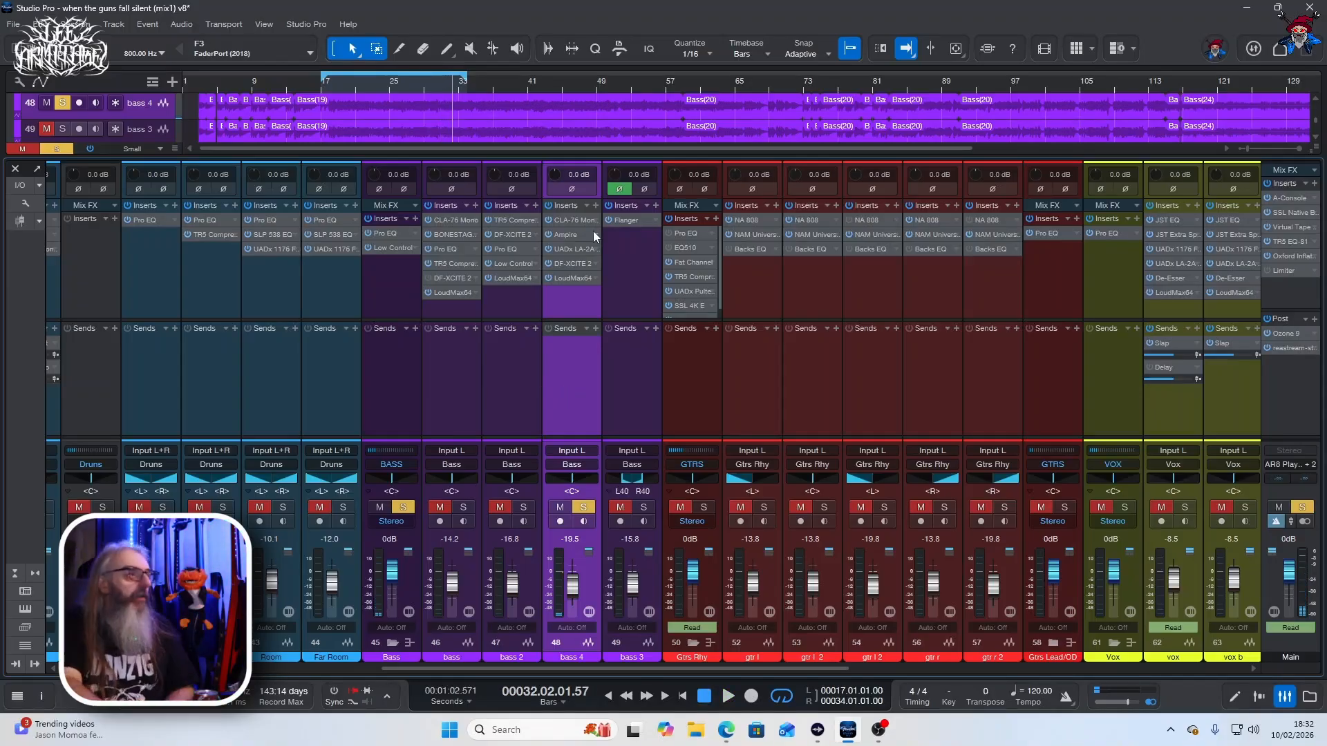
# - Show the CLA-76 Mono insert on bass 4, reposition its window, and play the track to watch the gain reduction
pyautogui.click(561, 221)
pyautogui.moveTo(939, 59); pyautogui.dragTo(726, 189)
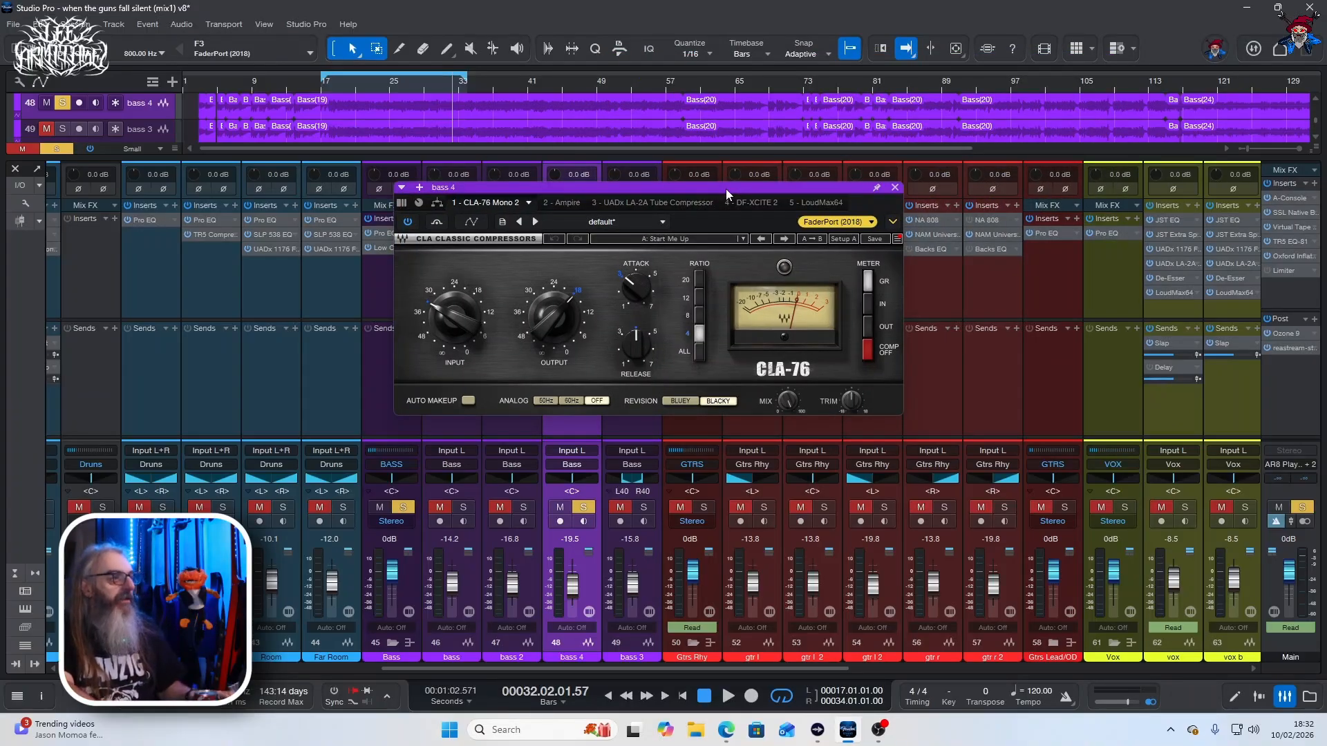
pyautogui.press('space')
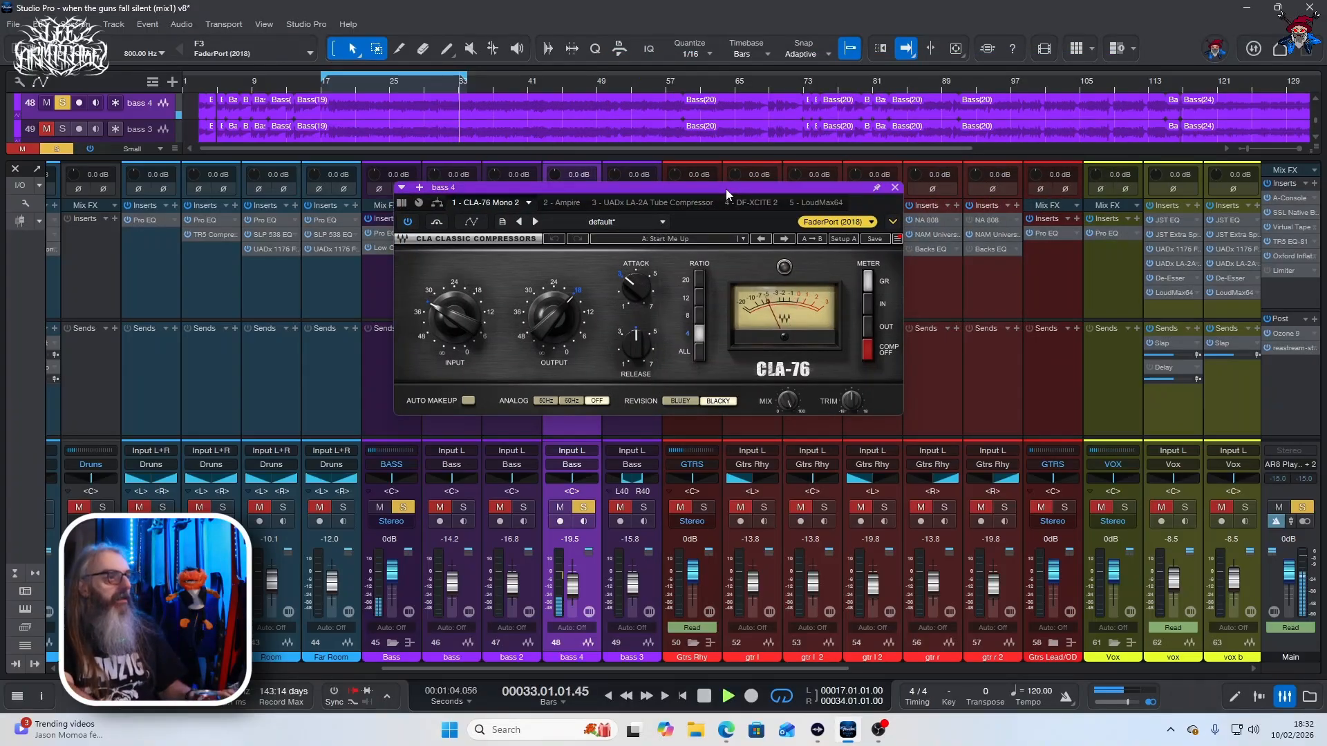
pyautogui.press('space')
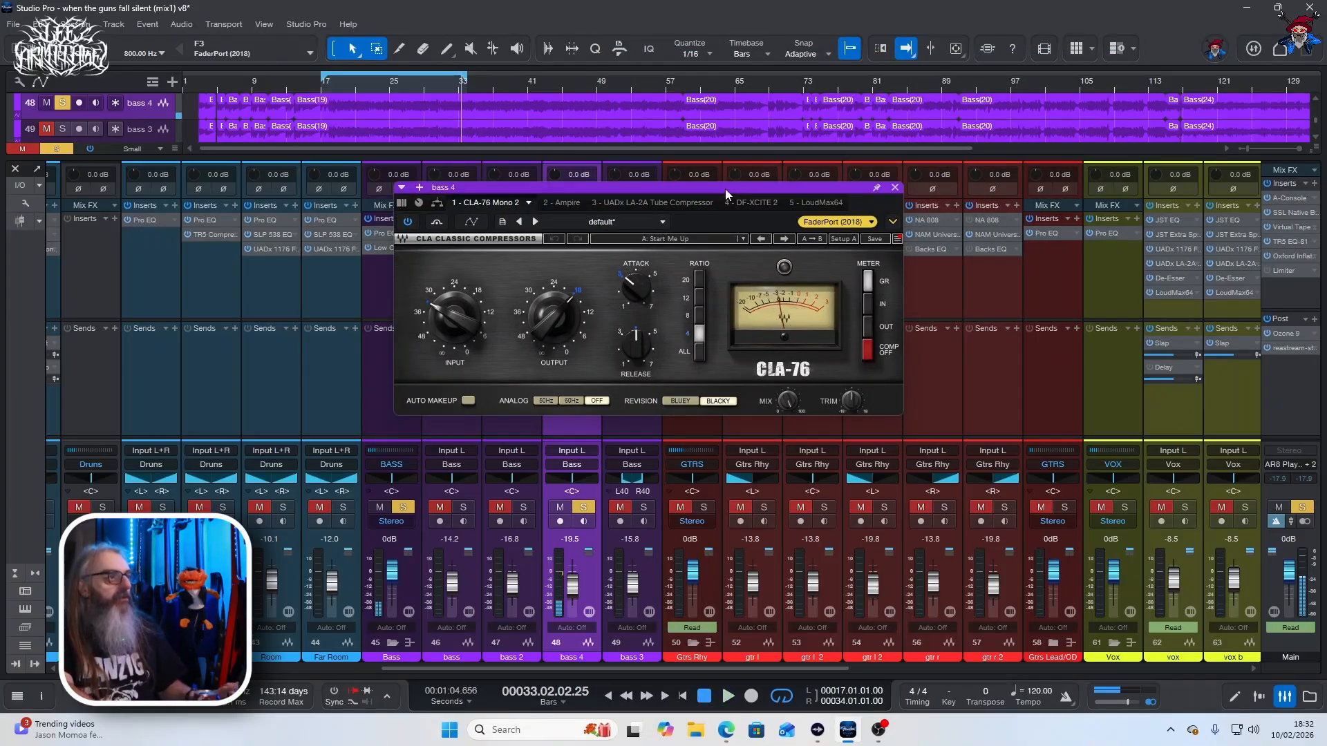
# - Show the Ampire insert on bass 4 with its pedals hidden, examine the amp controls, and play the track through it
pyautogui.click(557, 202)
pyautogui.moveTo(711, 188); pyautogui.dragTo(604, 101)
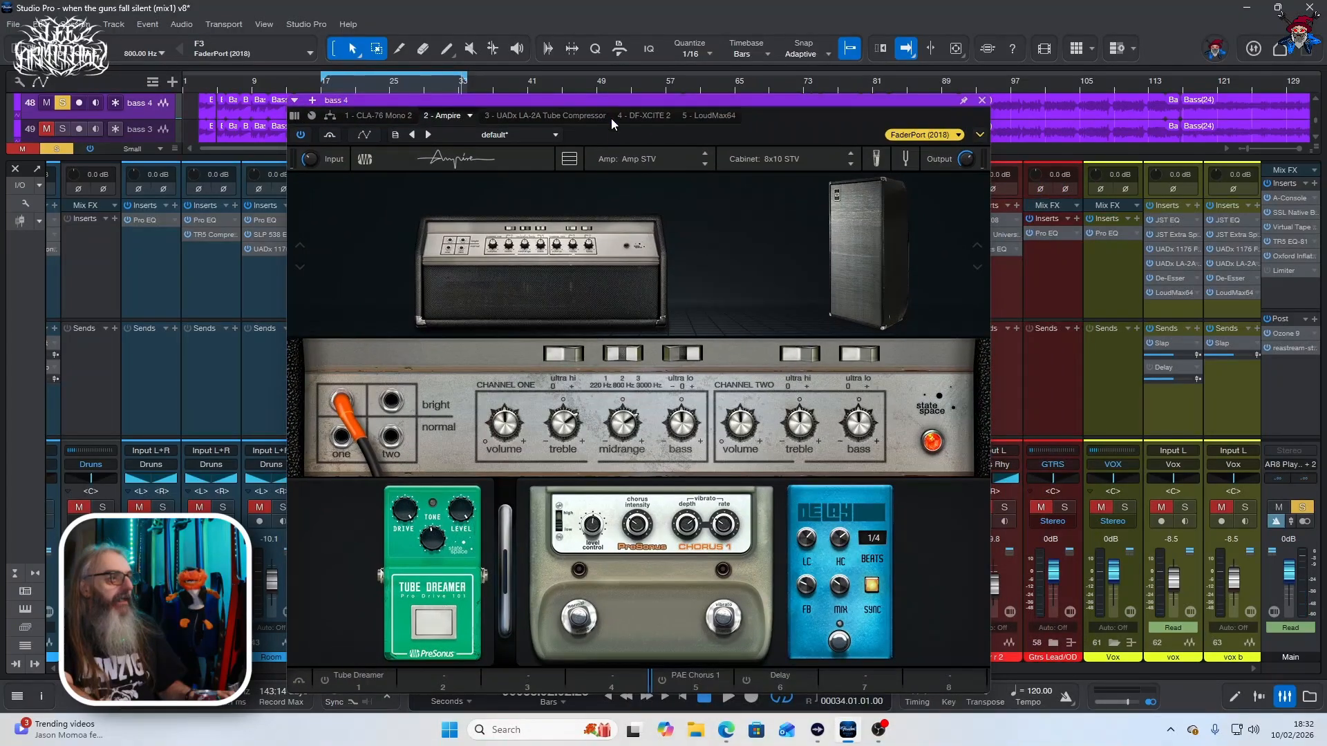
pyautogui.click(568, 161)
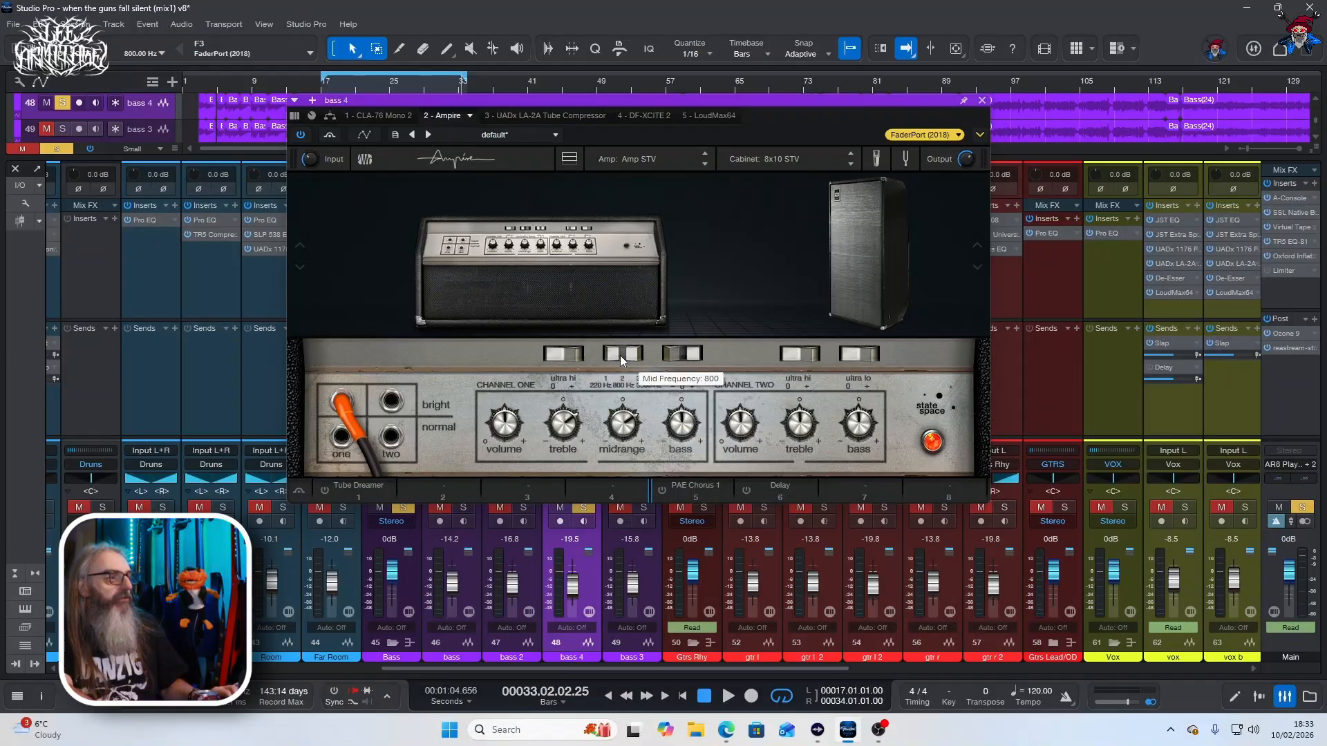
pyautogui.click(682, 353)
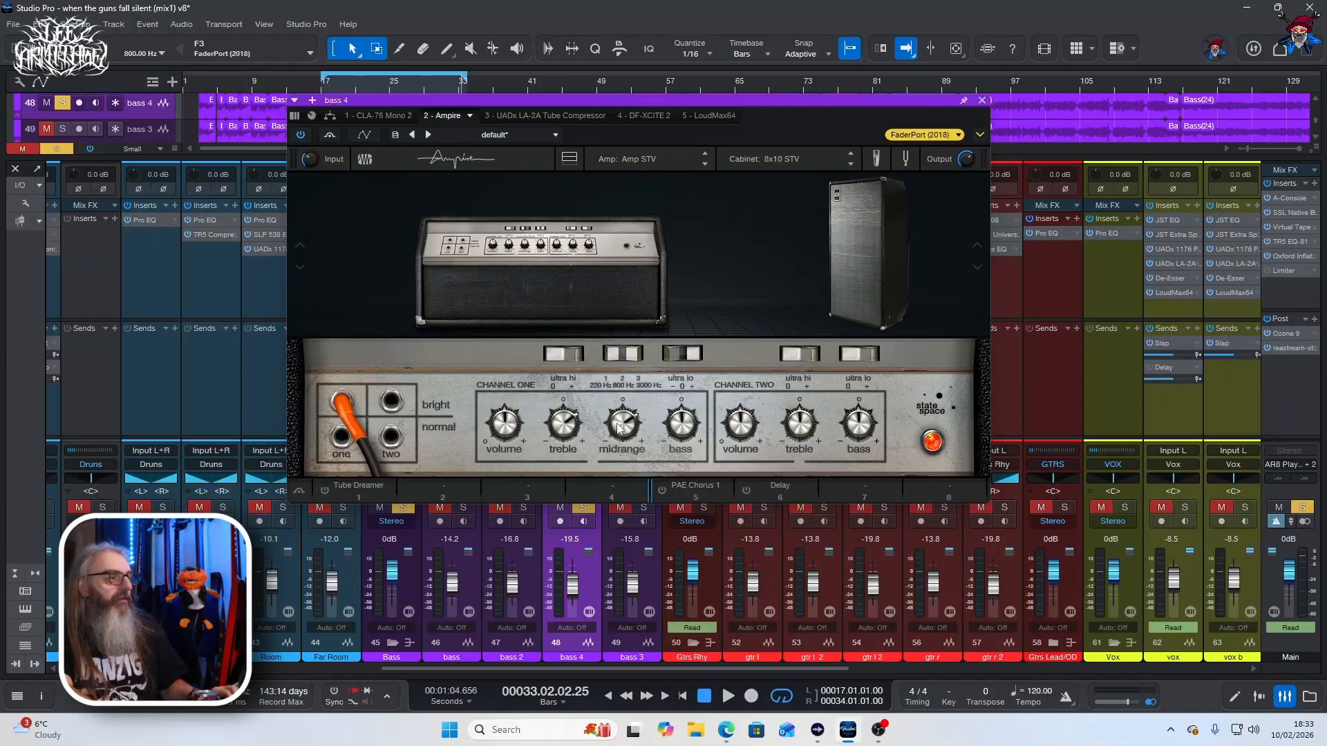
pyautogui.press('space')
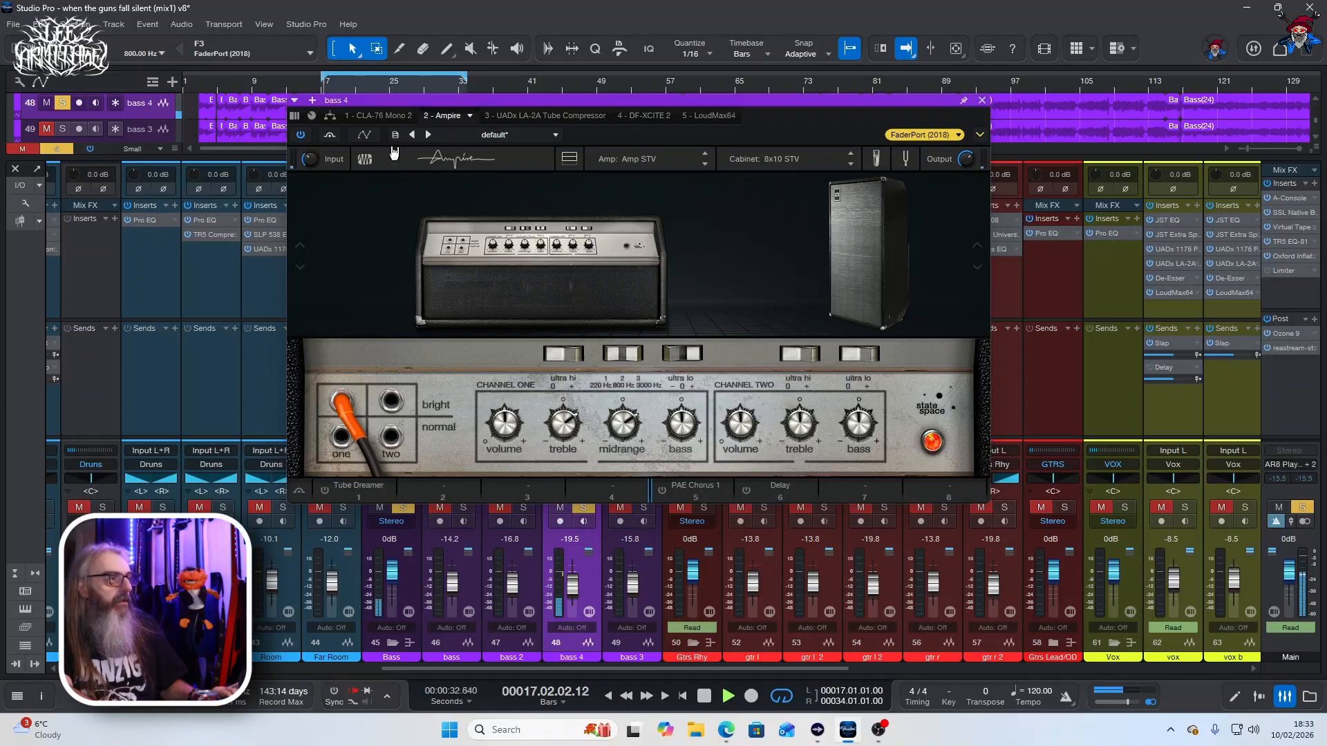
# - Show the DF-XCITE 2 insert on bass 4, reposition its window, and compare it bypassed and active during playback
pyautogui.click(637, 115)
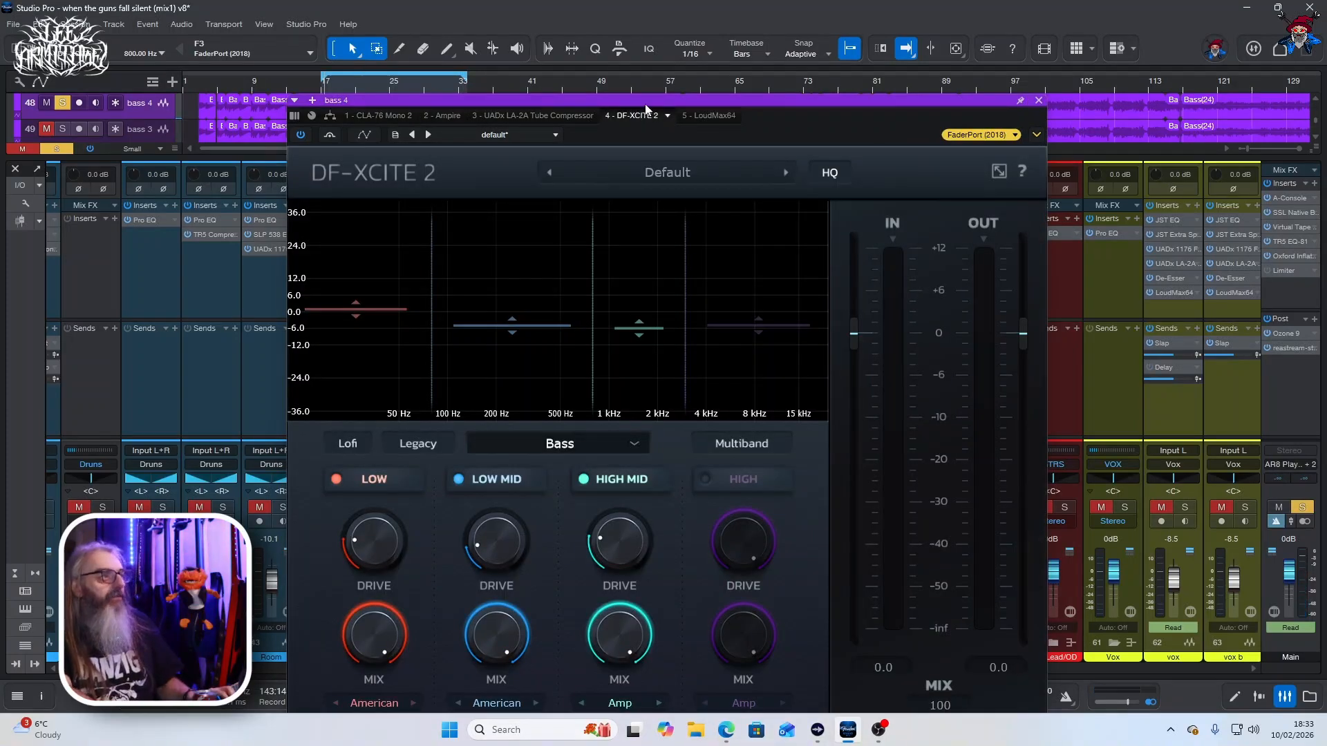
pyautogui.moveTo(646, 105); pyautogui.dragTo(633, 29)
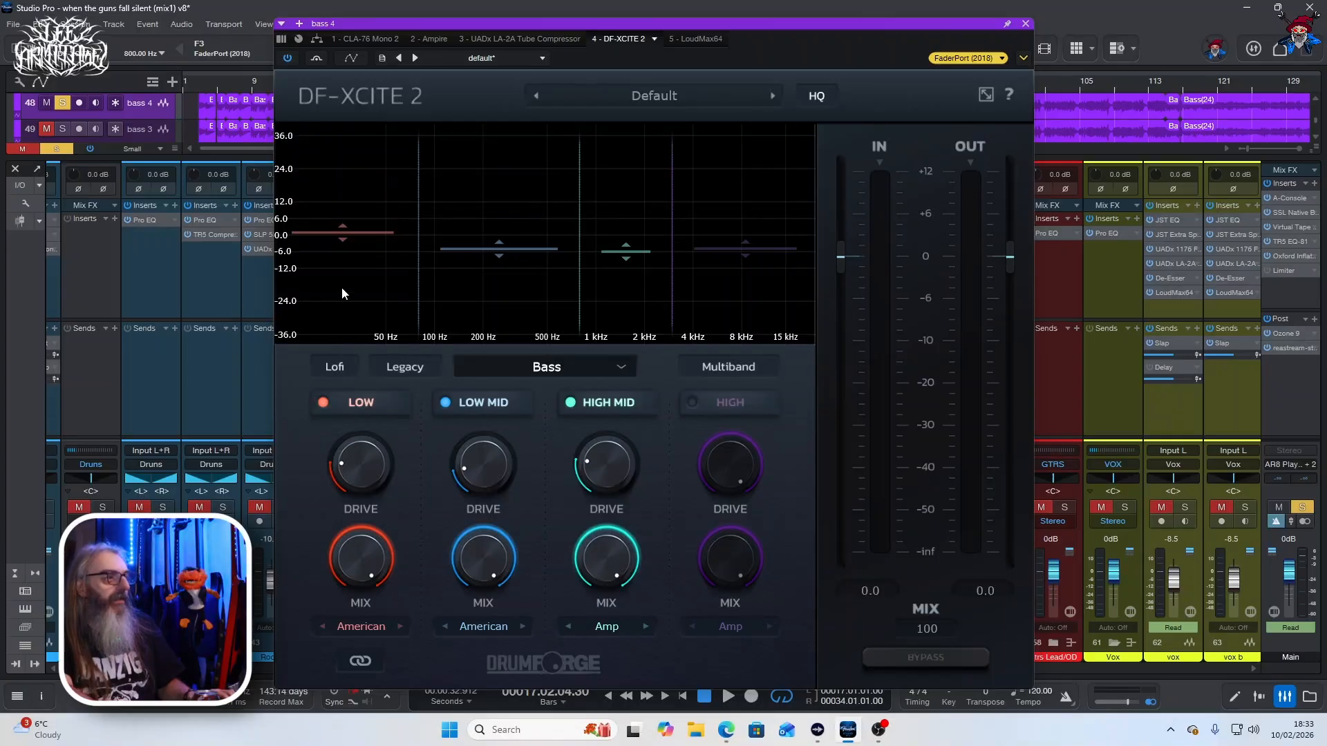
pyautogui.press('space')
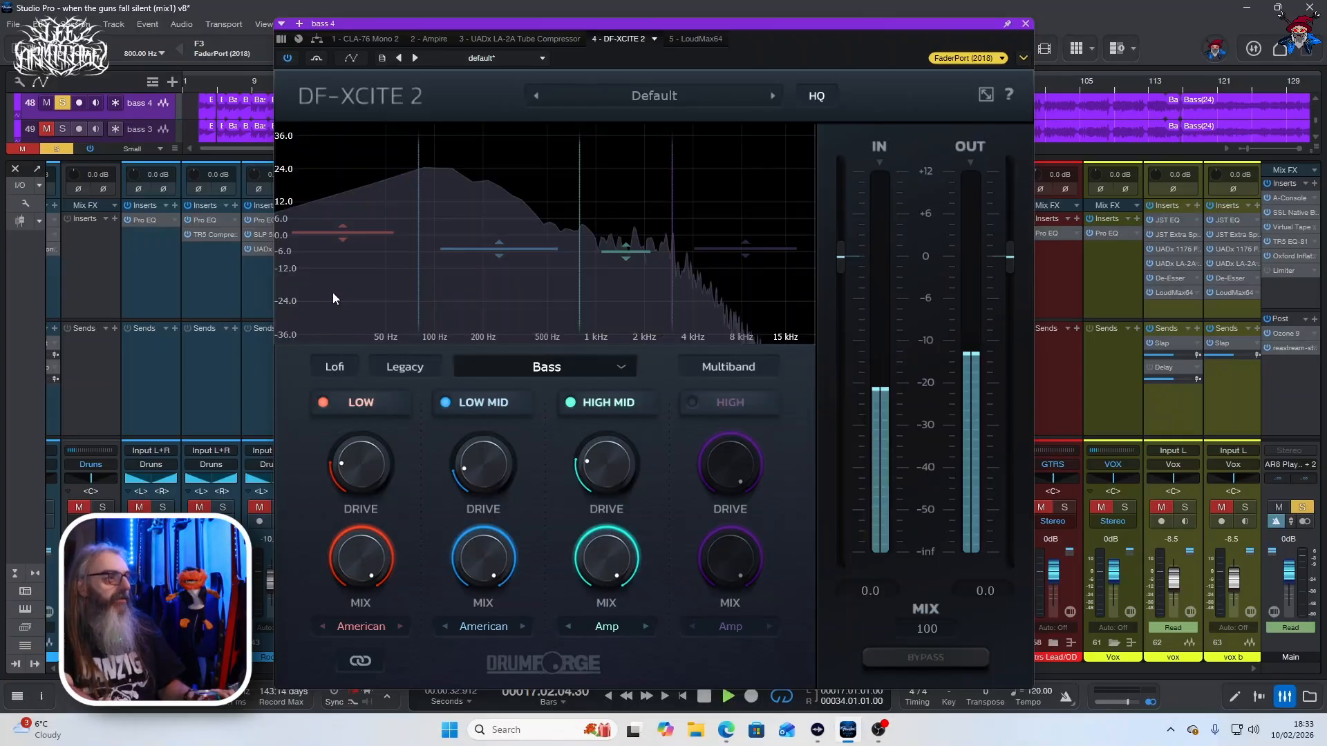
pyautogui.click(288, 59)
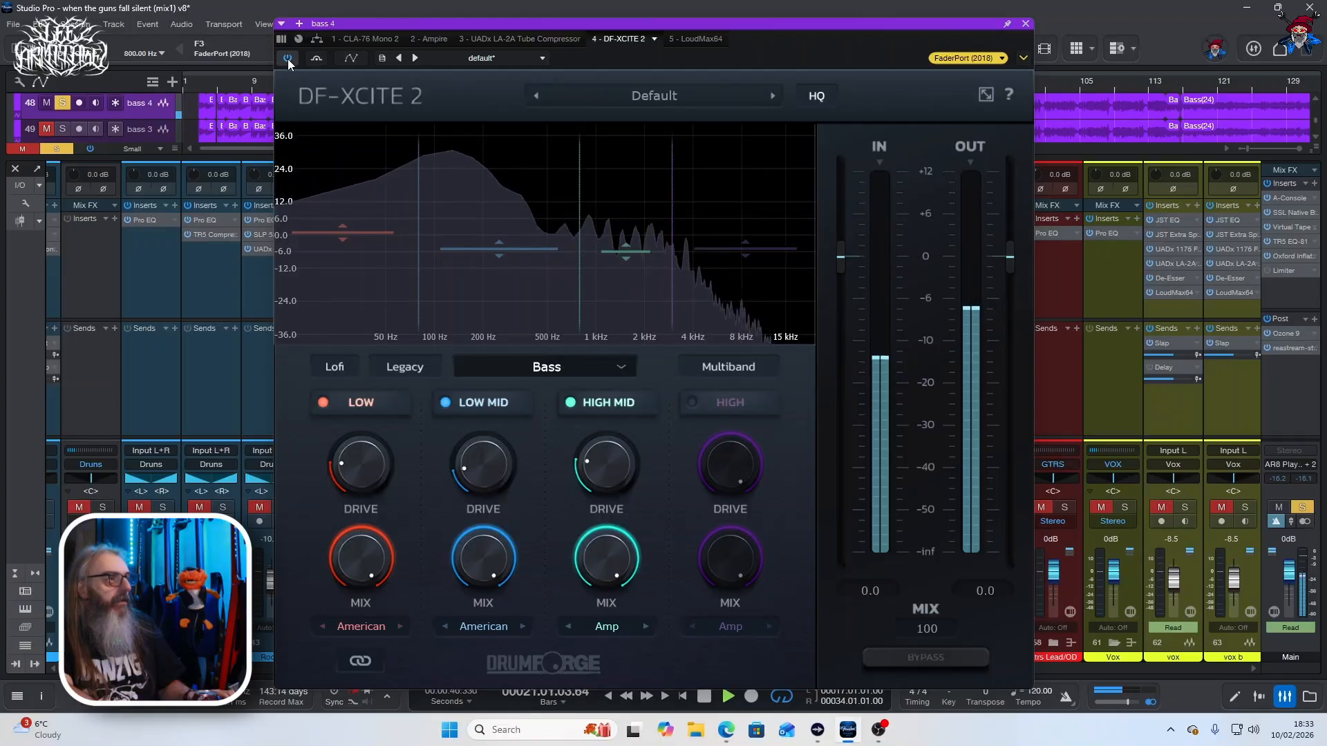
# - Show the LoudMax64 limiter on bass 4, reposition its window, and close it
pyautogui.click(699, 39)
pyautogui.moveTo(413, 26); pyautogui.dragTo(567, 245)
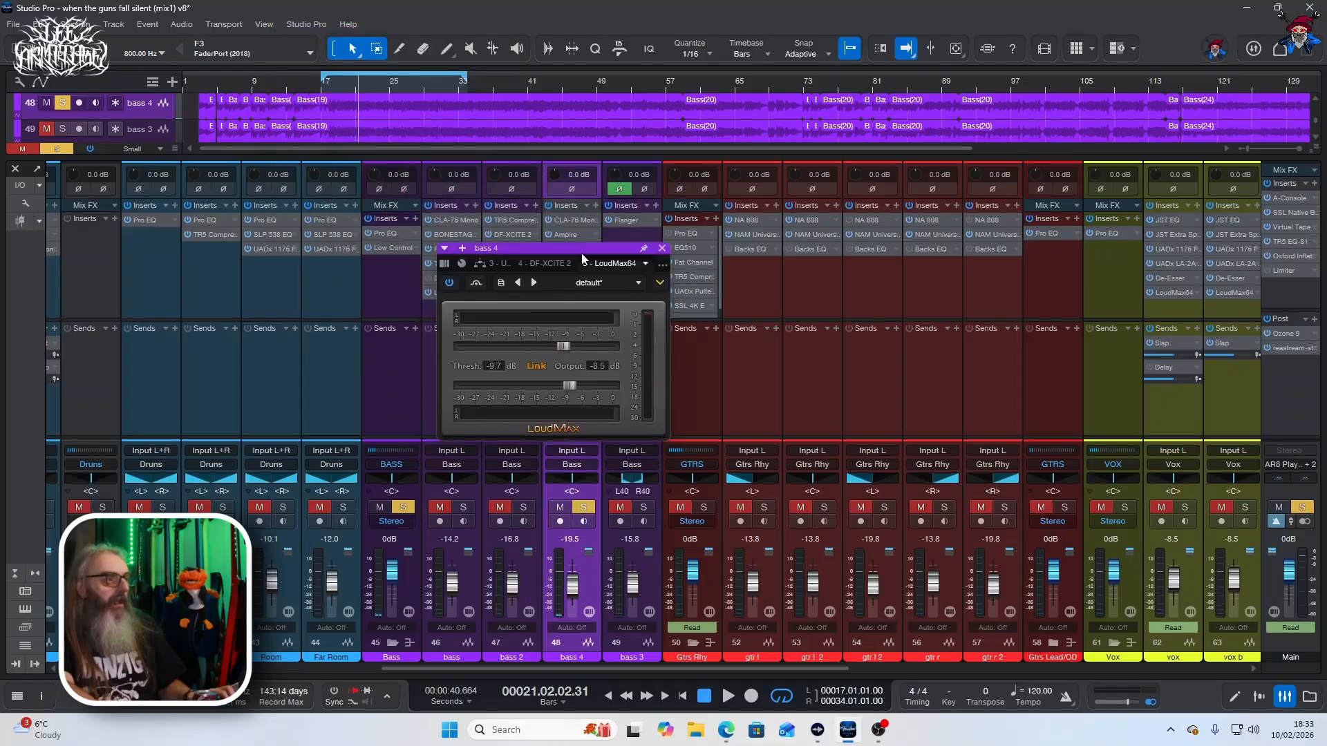
pyautogui.click(653, 246)
# - Solo only the bass 3 track, play a short passage, and open its Flanger insert
pyautogui.click(643, 507)
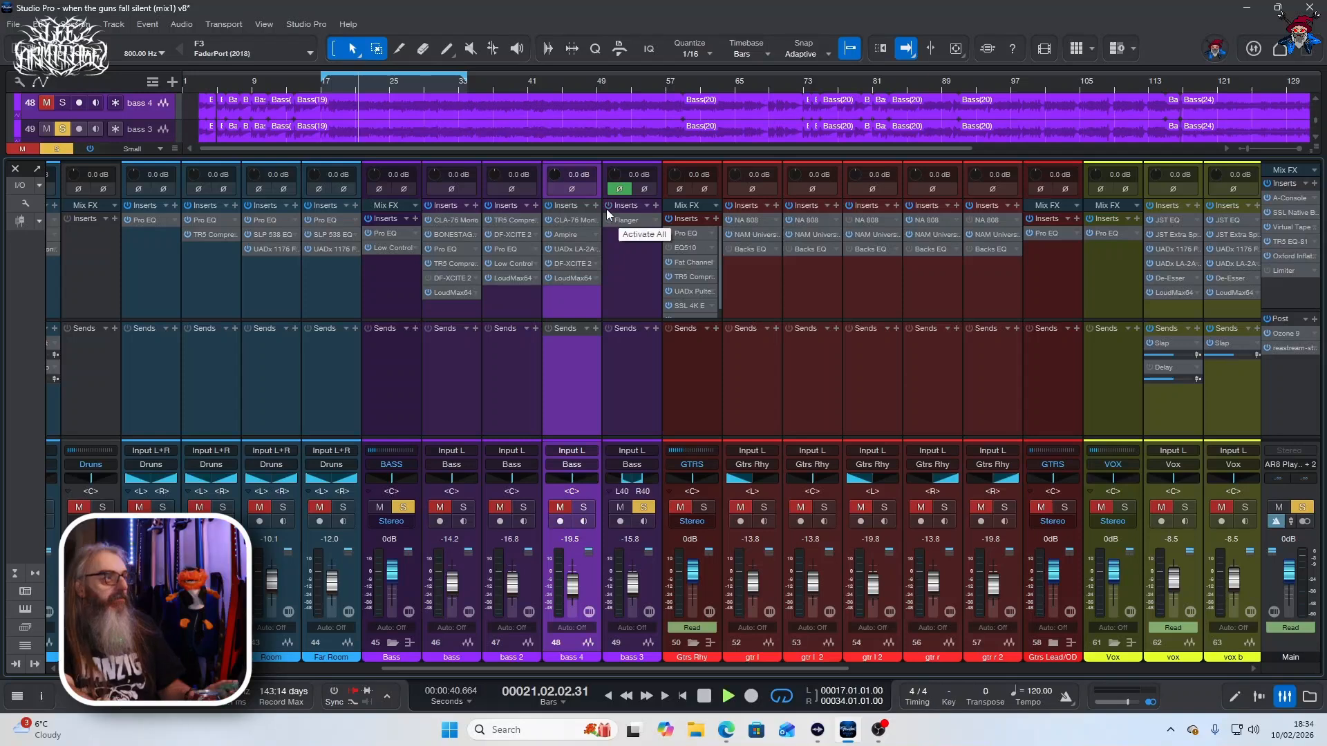
pyautogui.press('space')
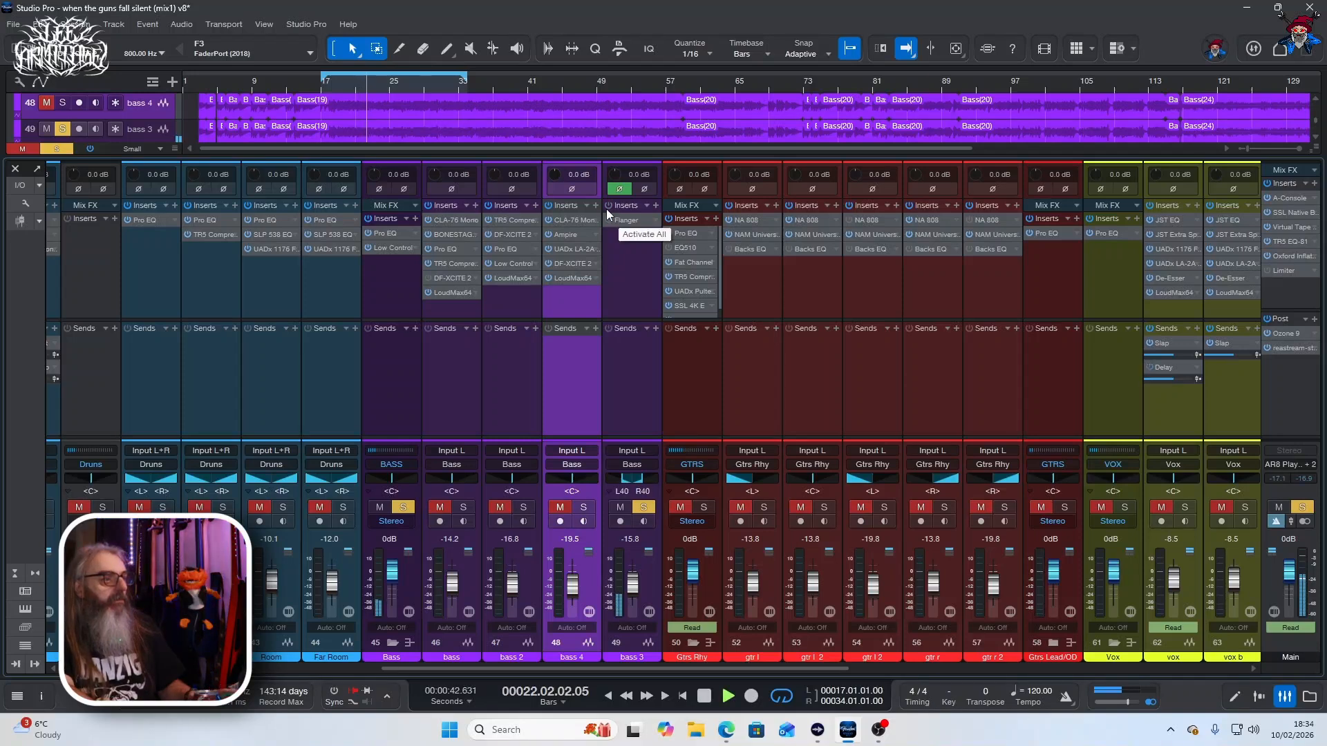
pyautogui.press('space')
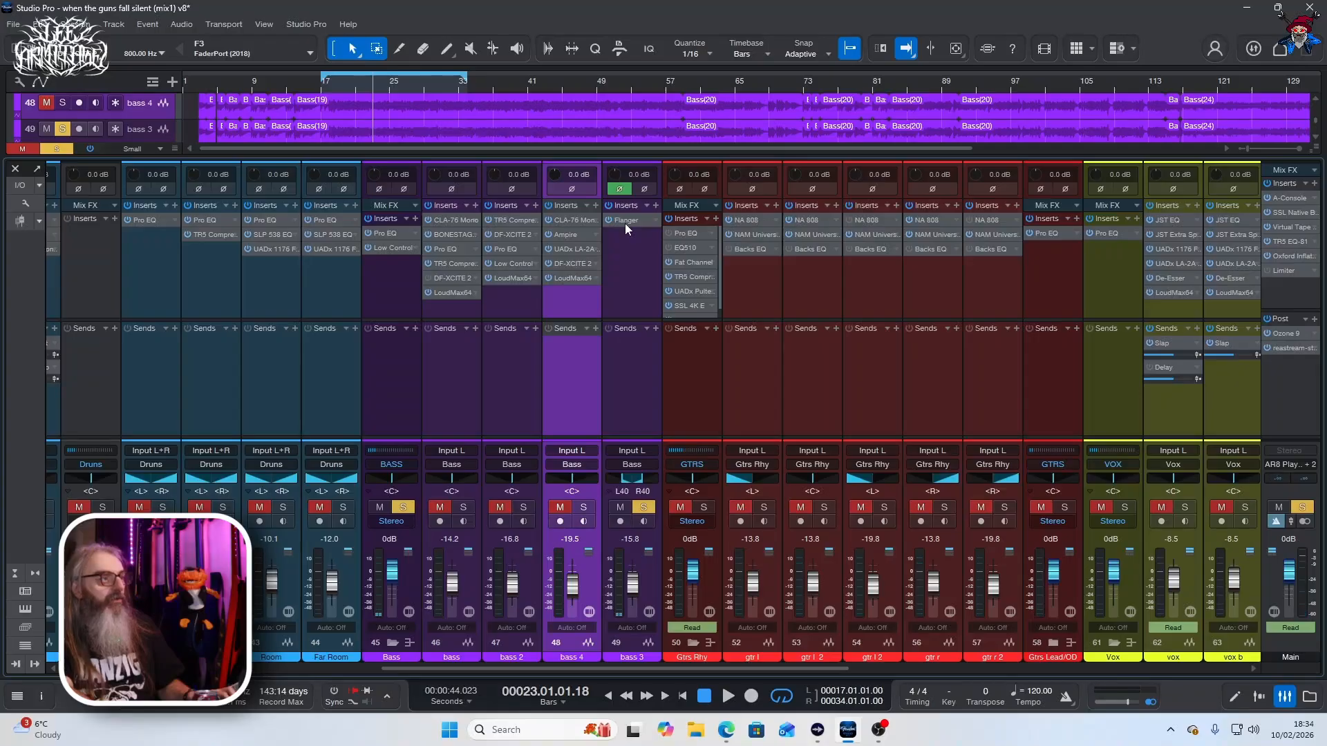
pyautogui.click(625, 221)
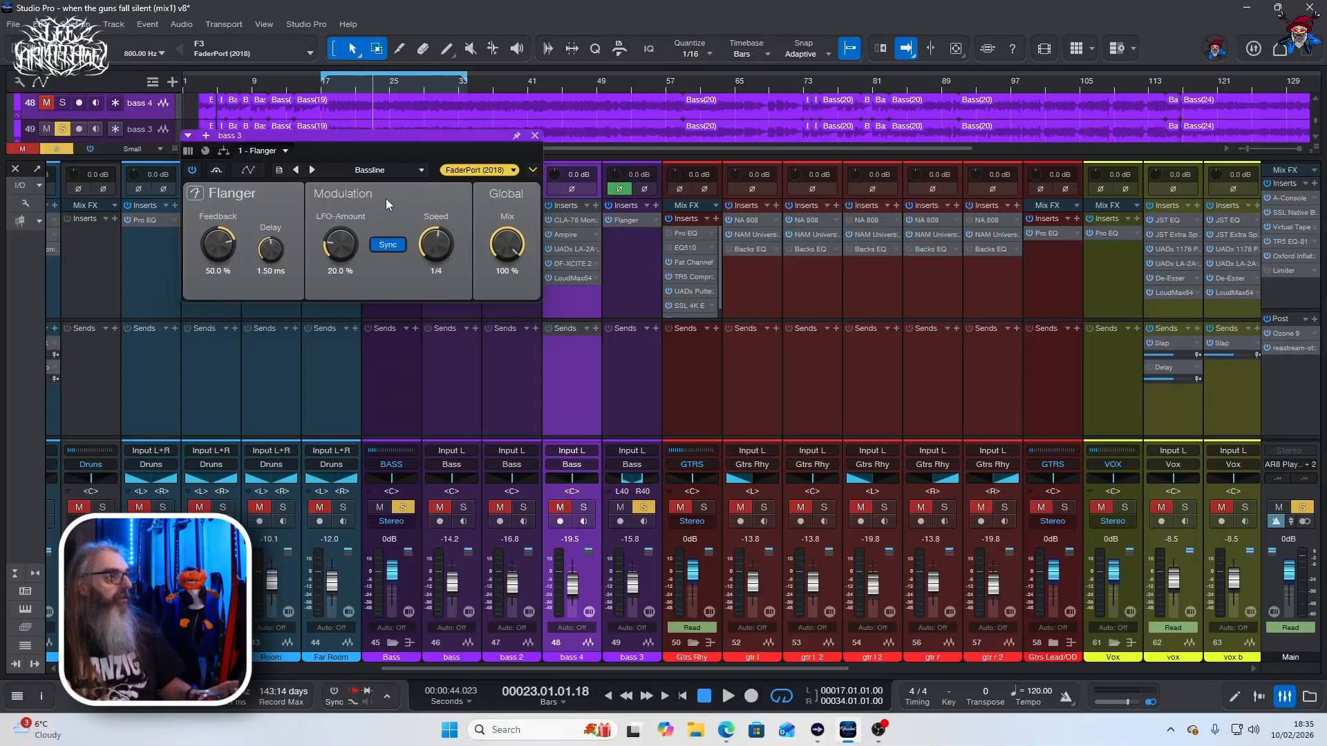
# - Play bass 3 through the Flanger, audition it again with its volume raised to -7.8 dB, and undo the volume change
pyautogui.press('space')
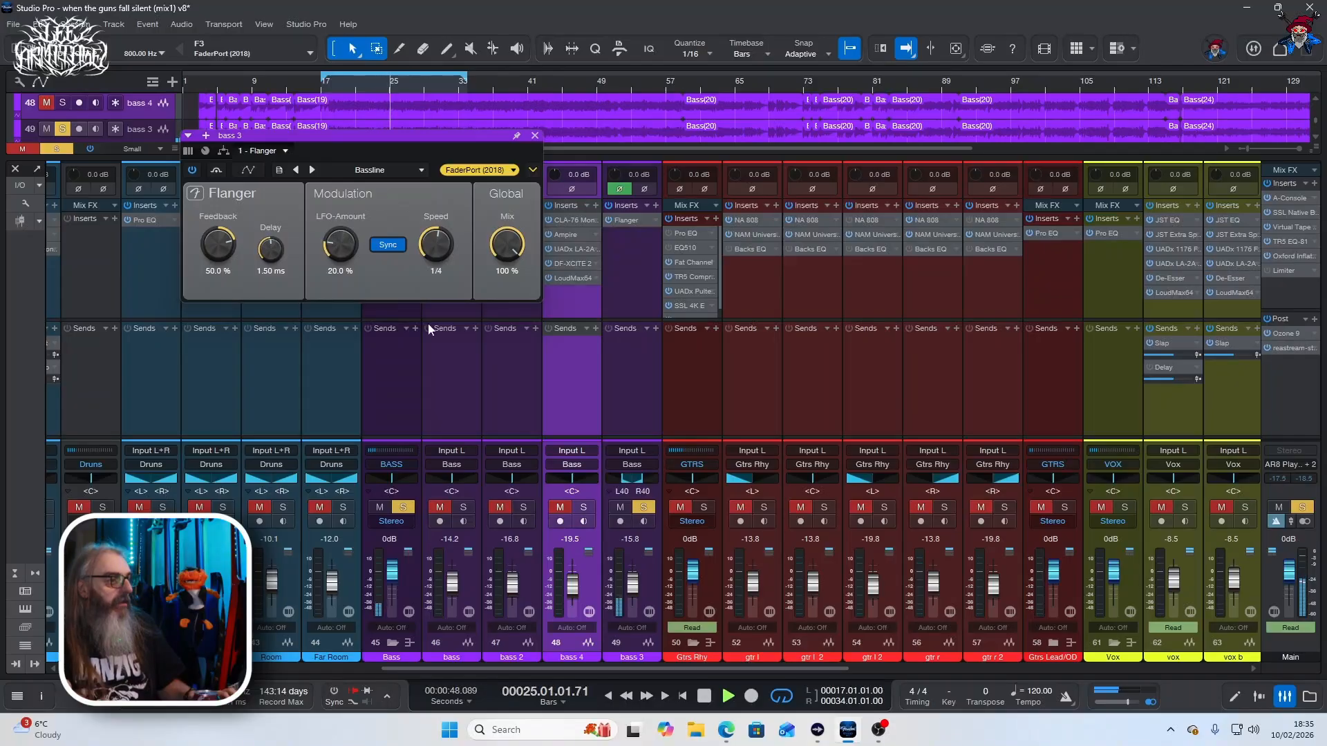
pyautogui.press('space')
pyautogui.moveTo(633, 590); pyautogui.dragTo(633, 585)
pyautogui.press('space')
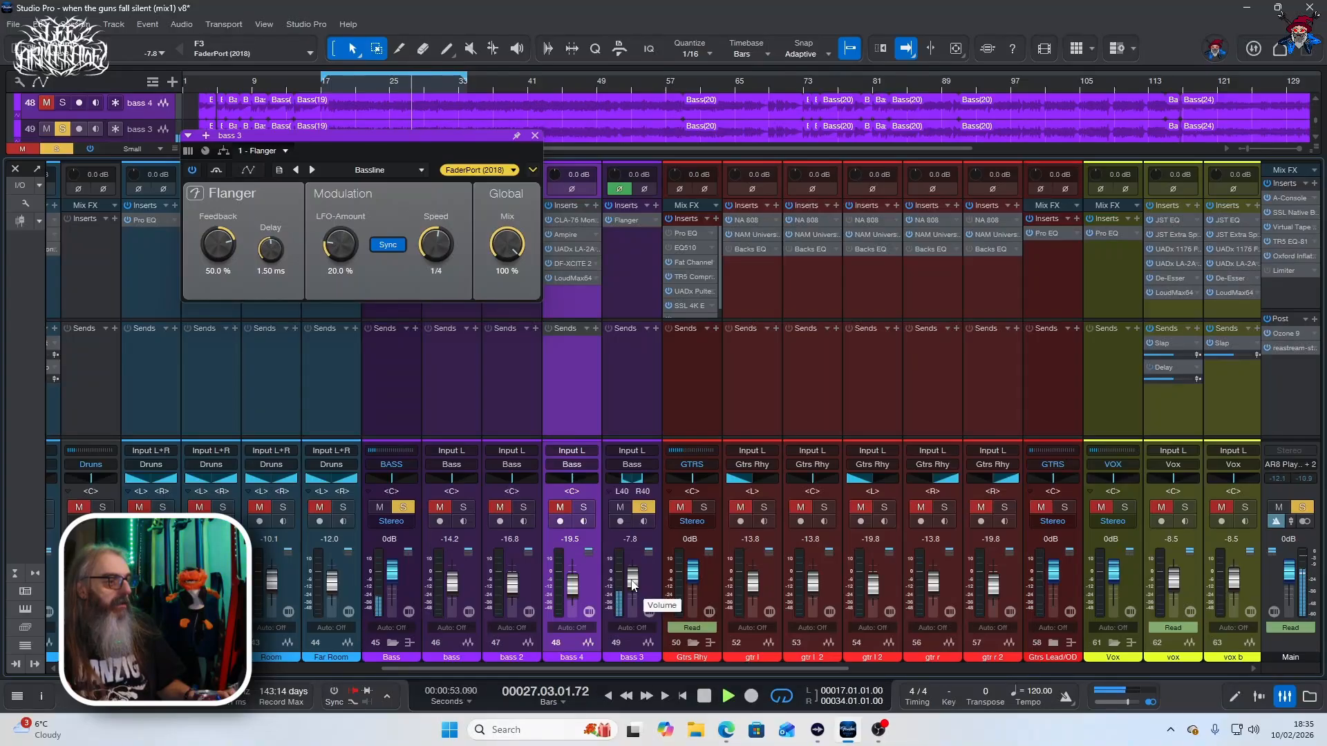
pyautogui.press('space')
pyautogui.hotkey('ctrl', 'z')
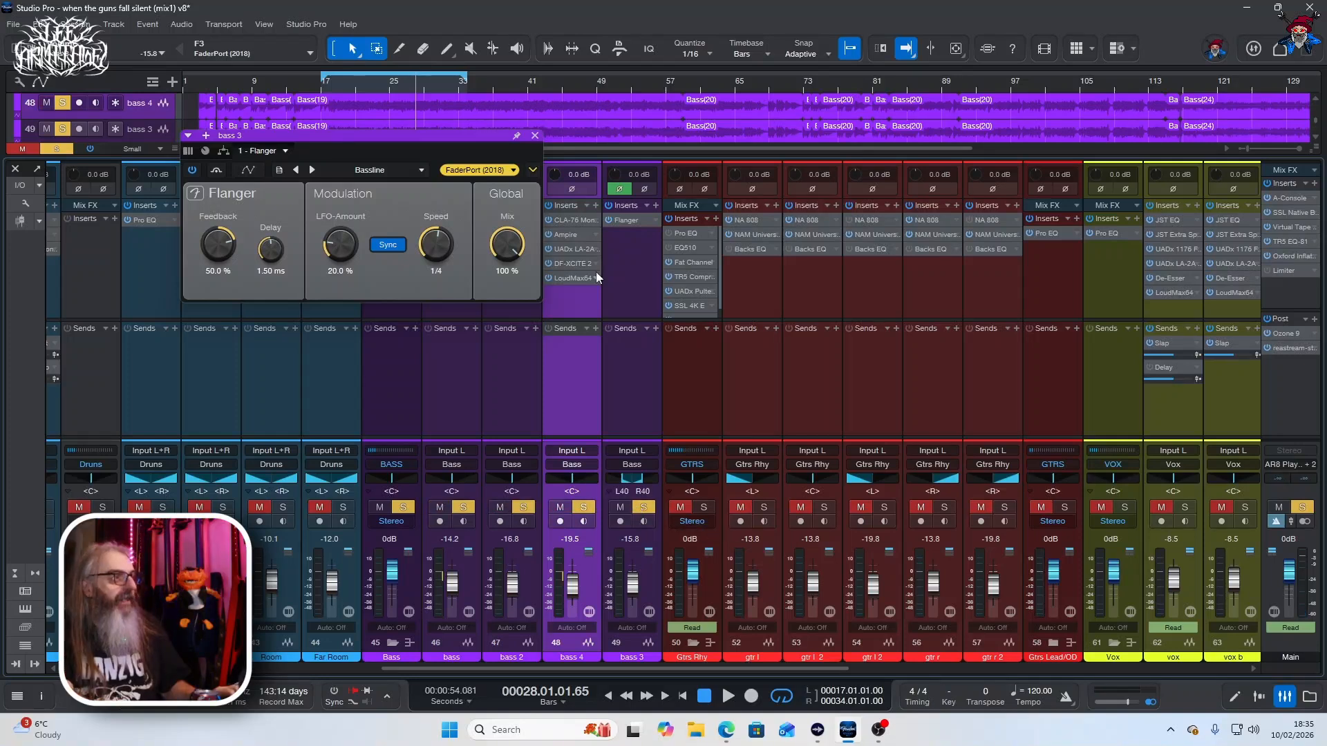
# - Close the Flanger and play all the bass layers together, comparing the blend with bass 3's solo off and back on
pyautogui.click(535, 138)
pyautogui.press('space')
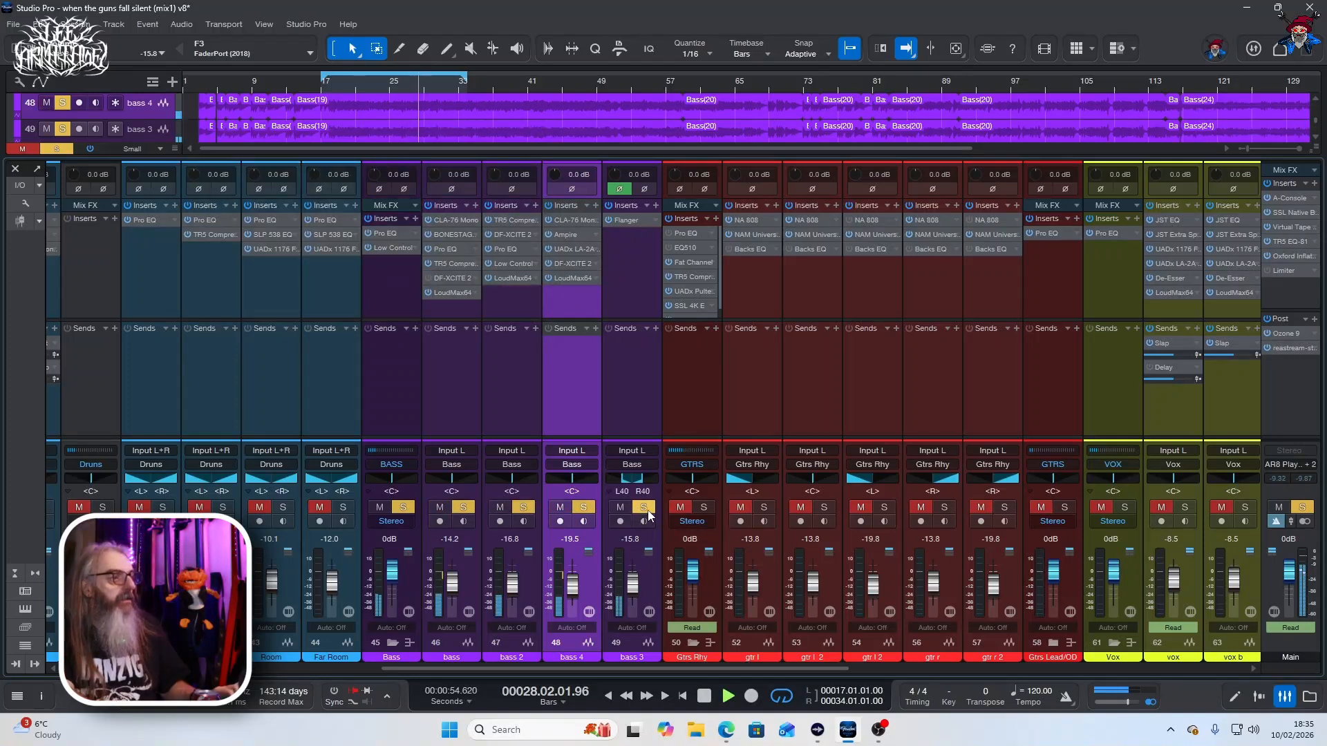
pyautogui.click(645, 509)
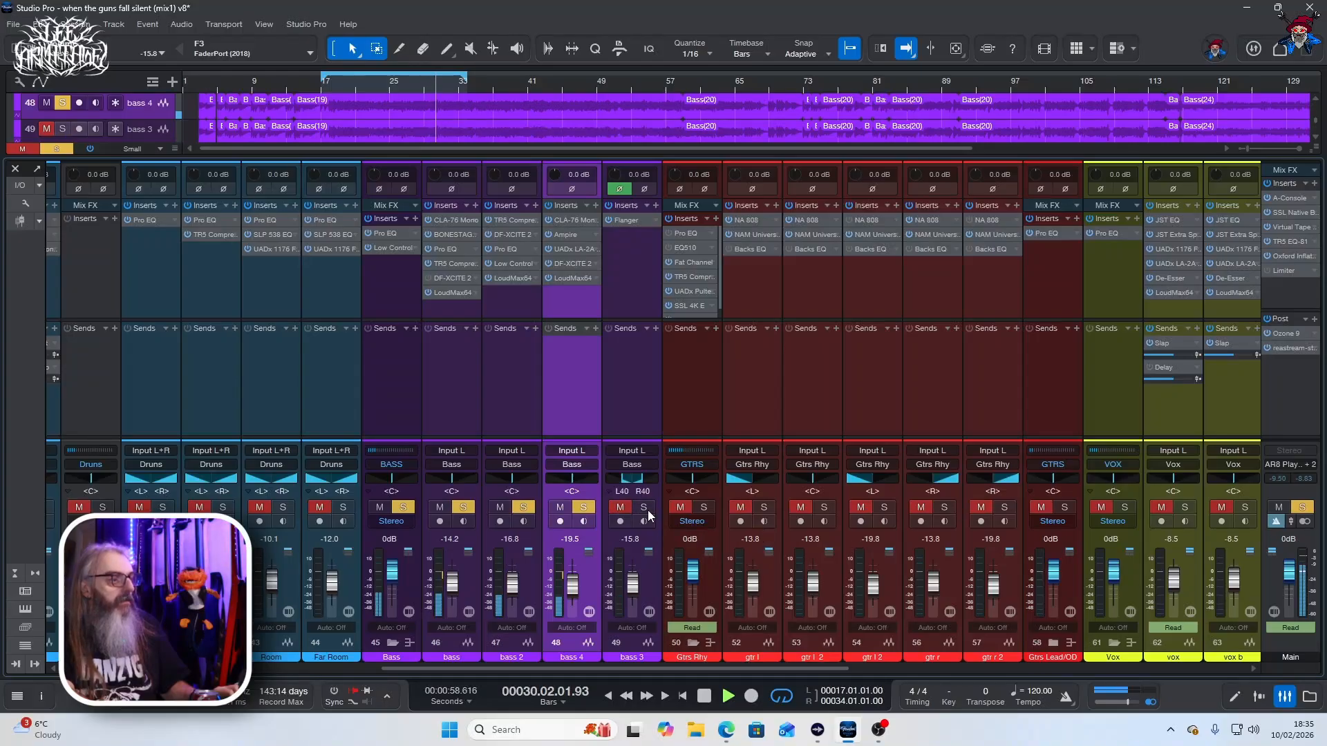
pyautogui.click(645, 509)
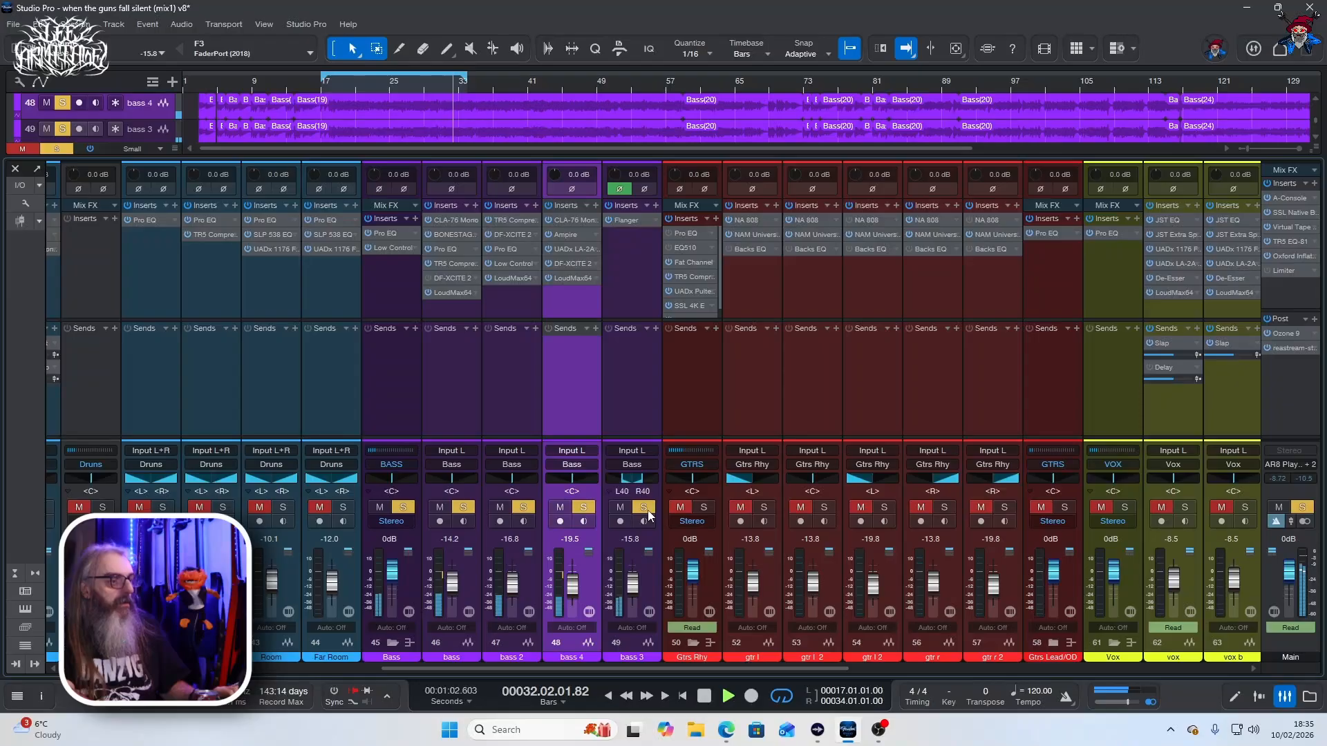
pyautogui.press('space')
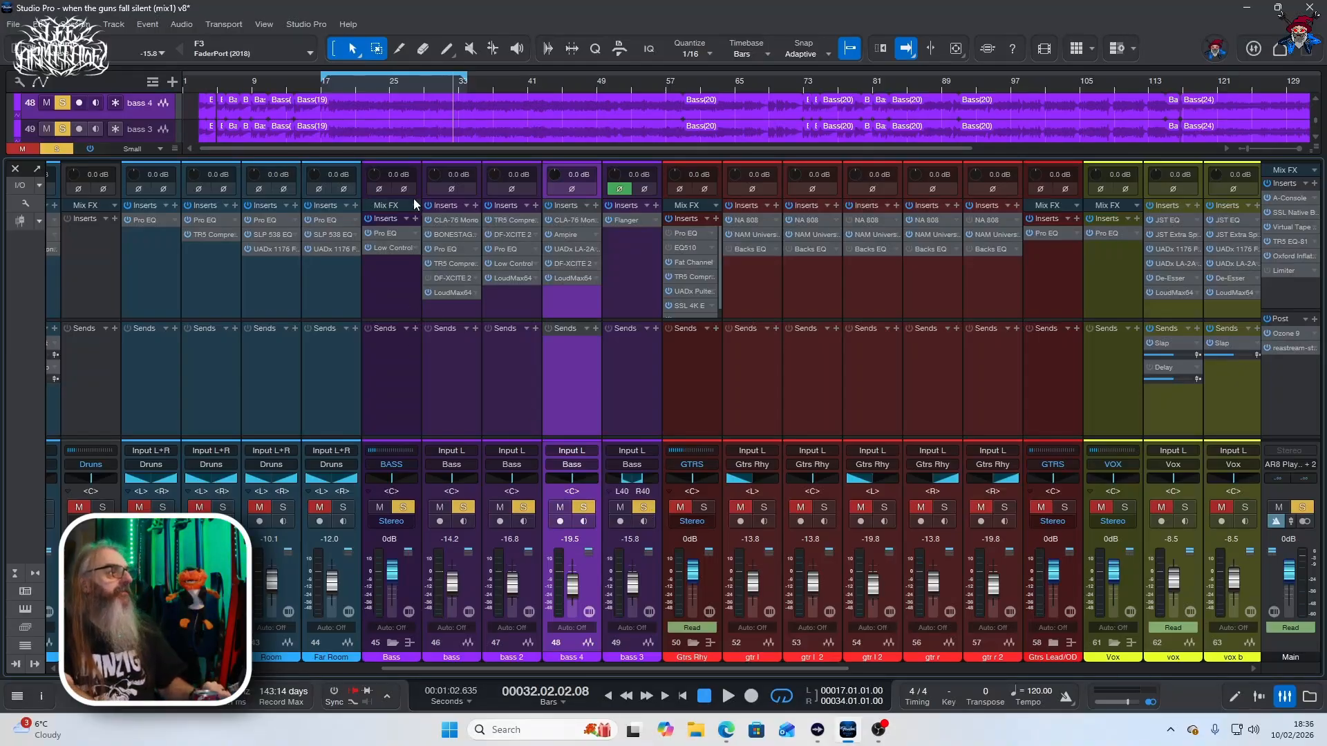
# - Show the Pro EQ and Low Control inserts on the Bass folder channel, play the bass through Low Control, and close the plug-in window
pyautogui.click(373, 297)
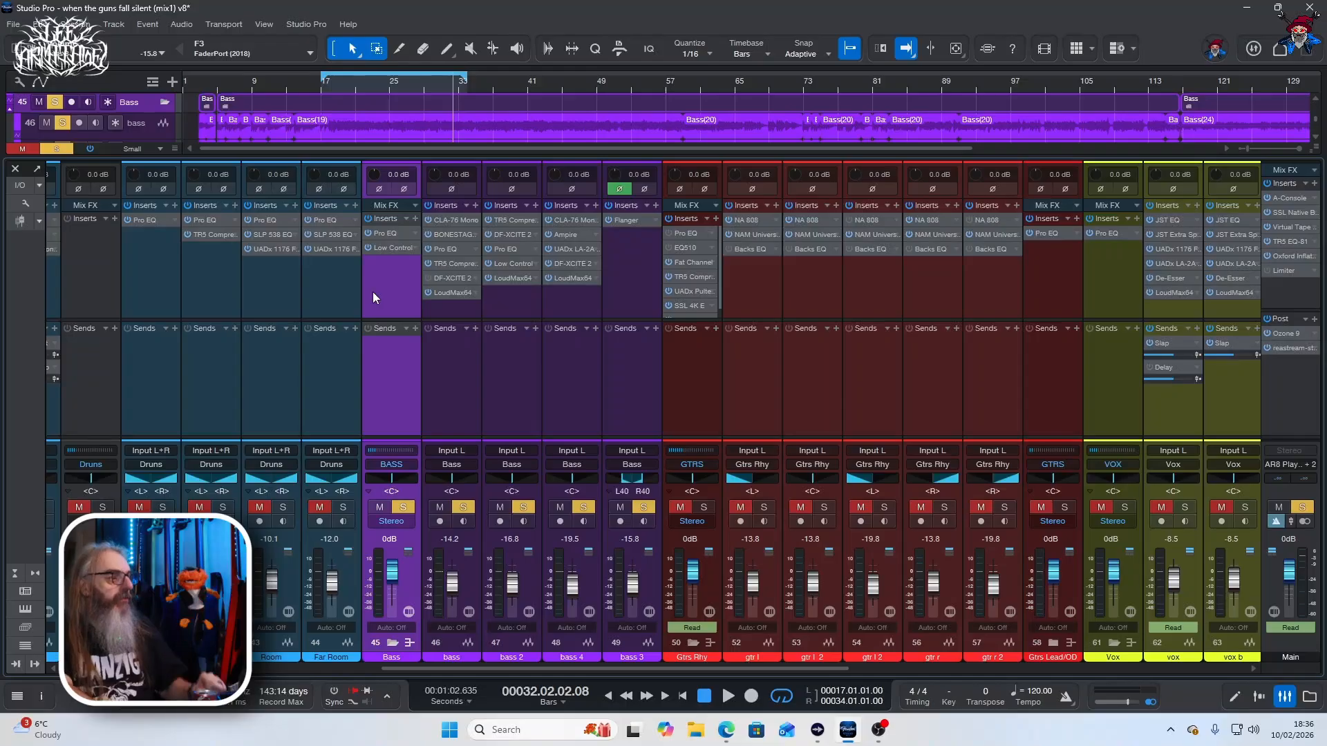
pyautogui.click(380, 233)
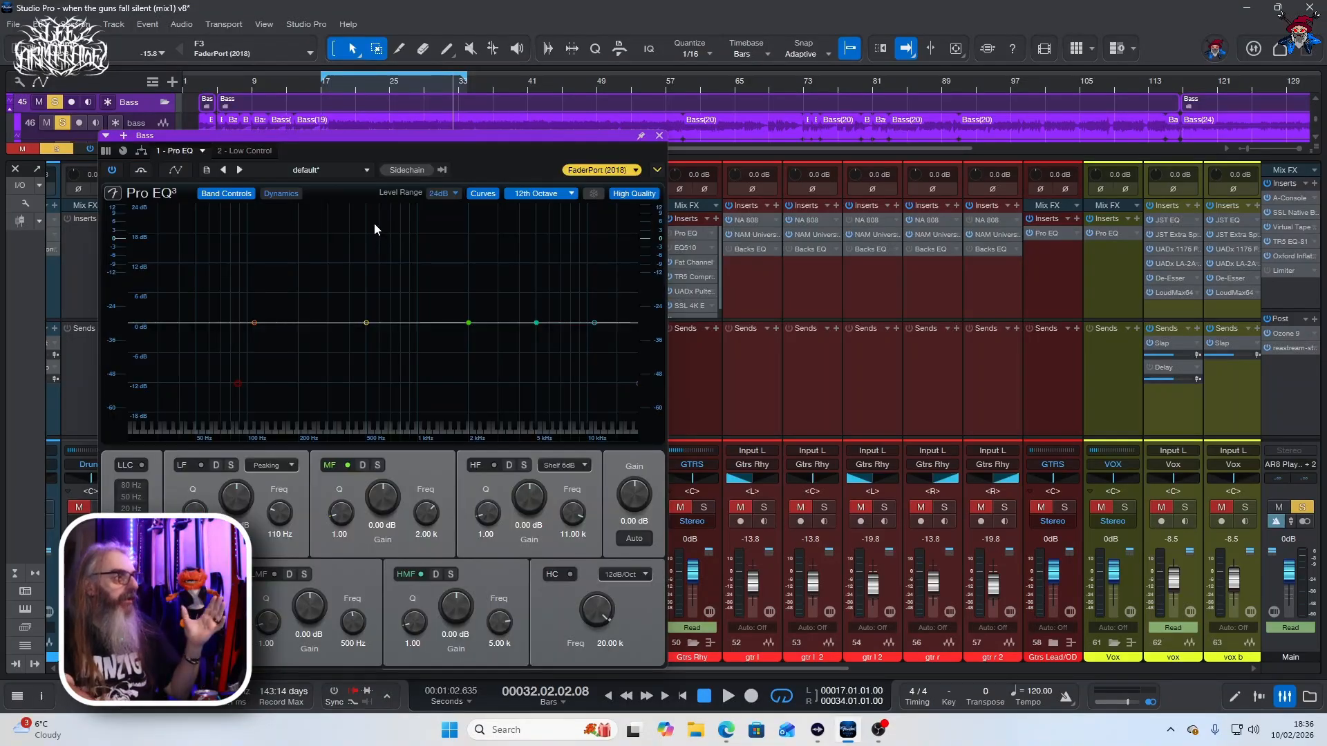
pyautogui.click(243, 151)
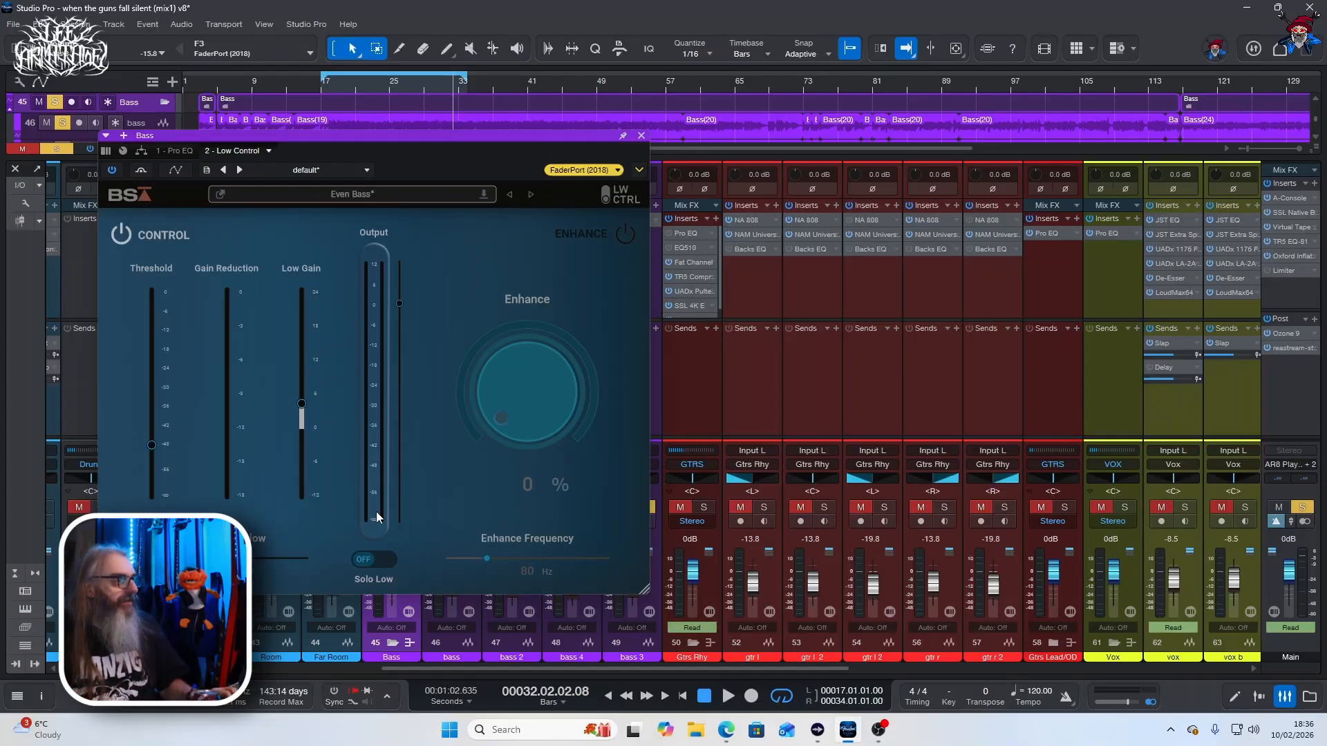
pyautogui.press('space')
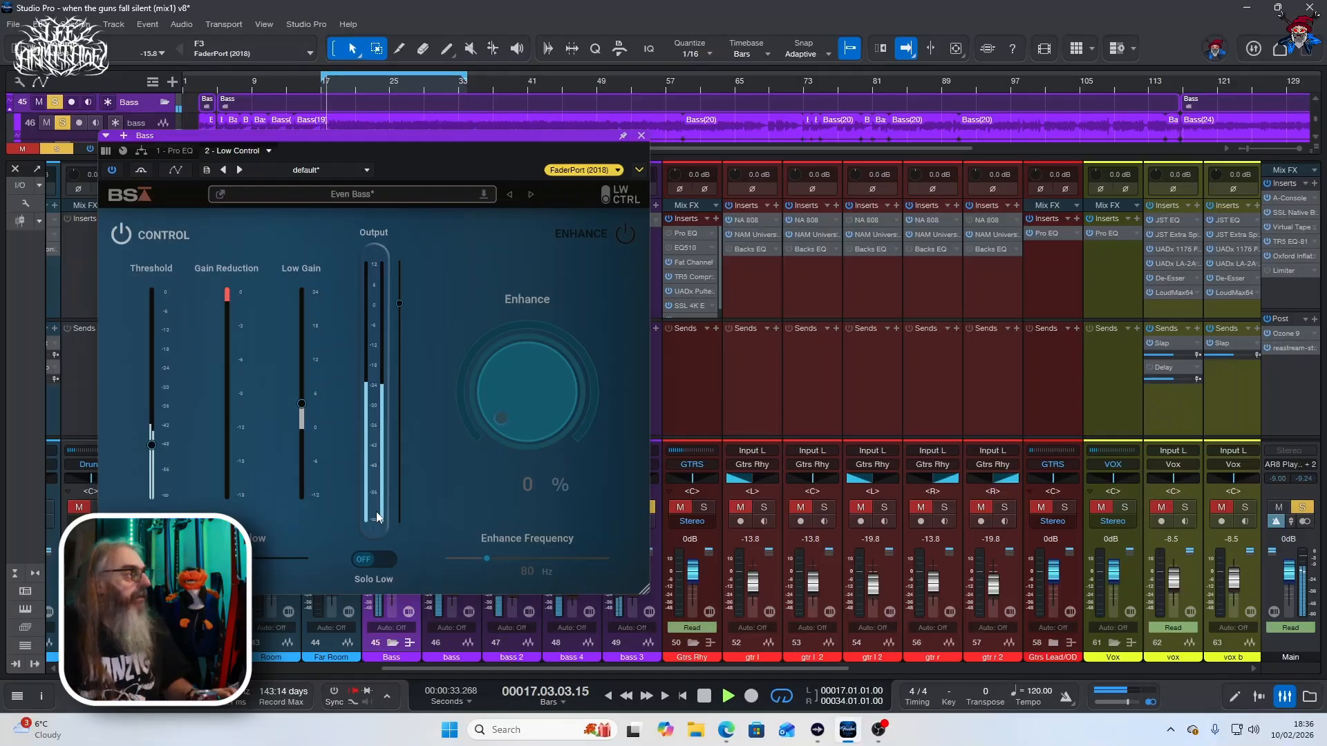
pyautogui.press('space')
pyautogui.press('Escape')
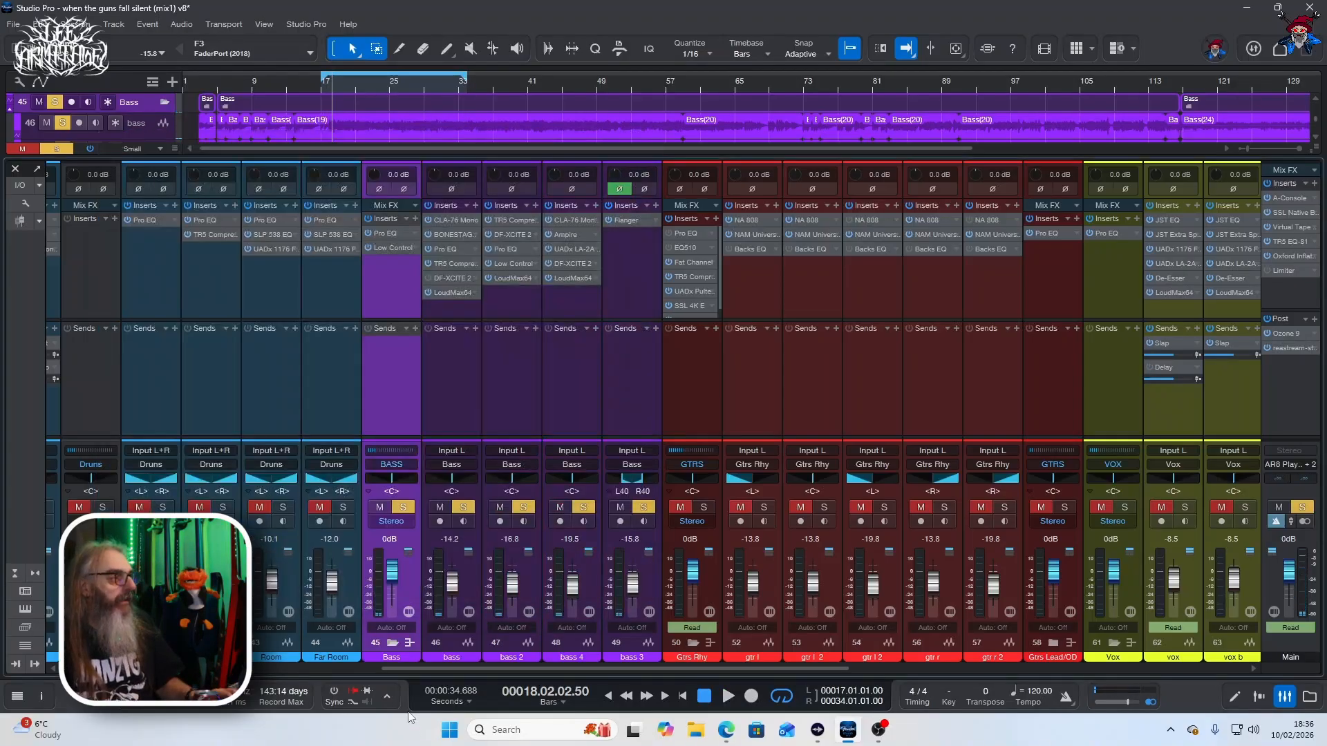
# - Show the A-Console and Pro EQ inserts on the main BASS bus and close the plug-in window
pyautogui.moveTo(418, 670); pyautogui.dragTo(723, 670)
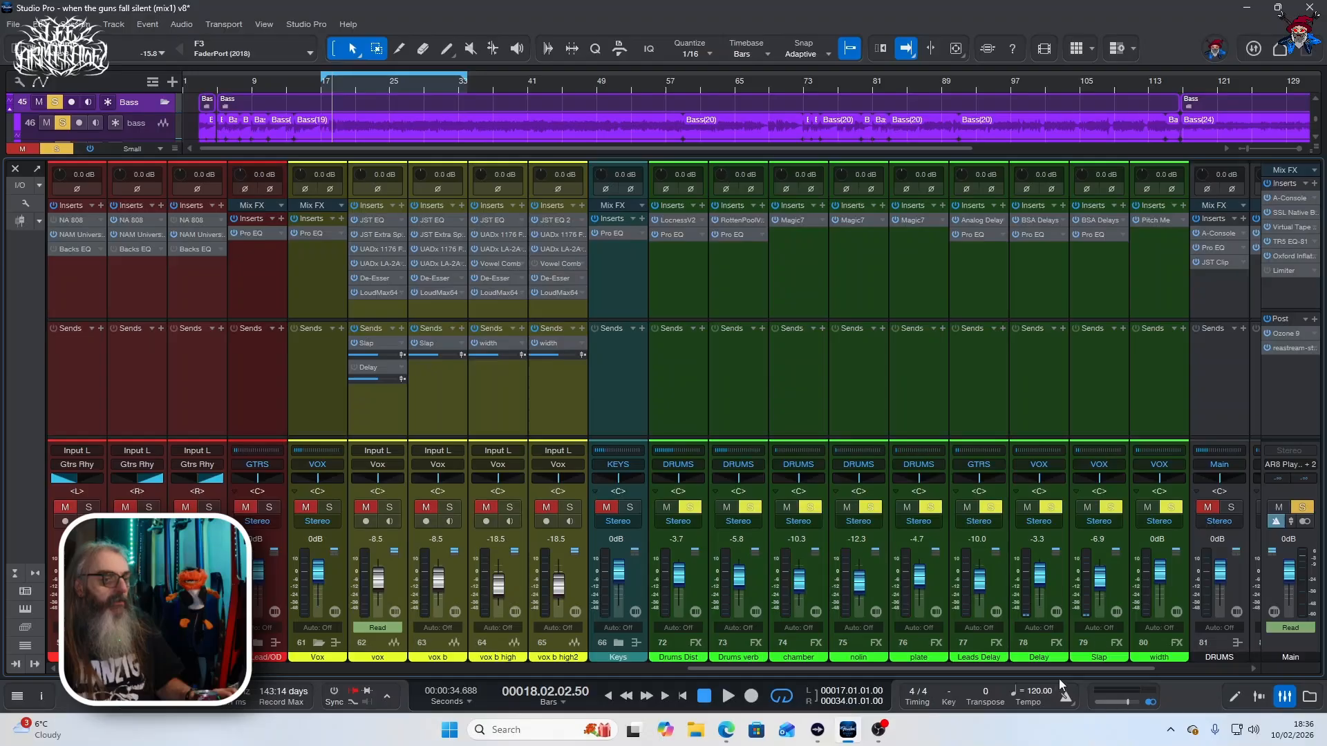
pyautogui.moveTo(1063, 669); pyautogui.dragTo(1153, 670)
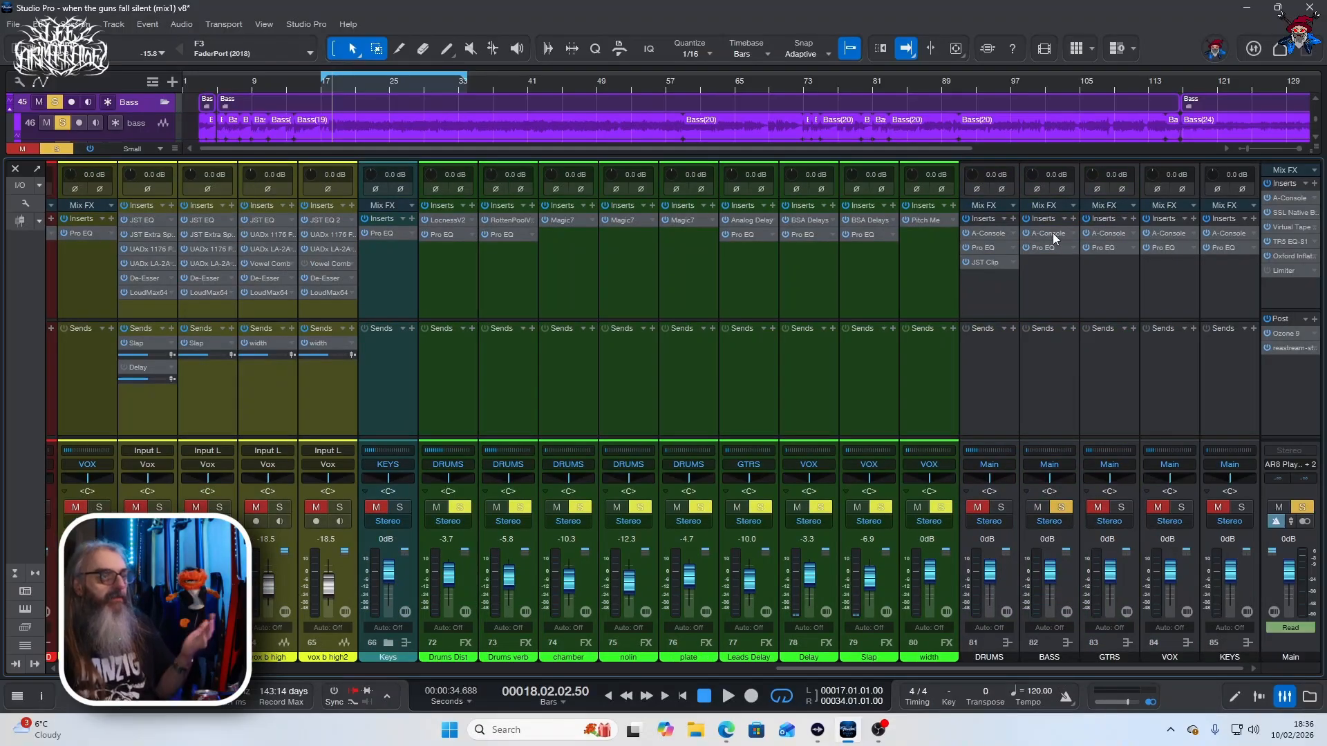
pyautogui.click(1051, 234)
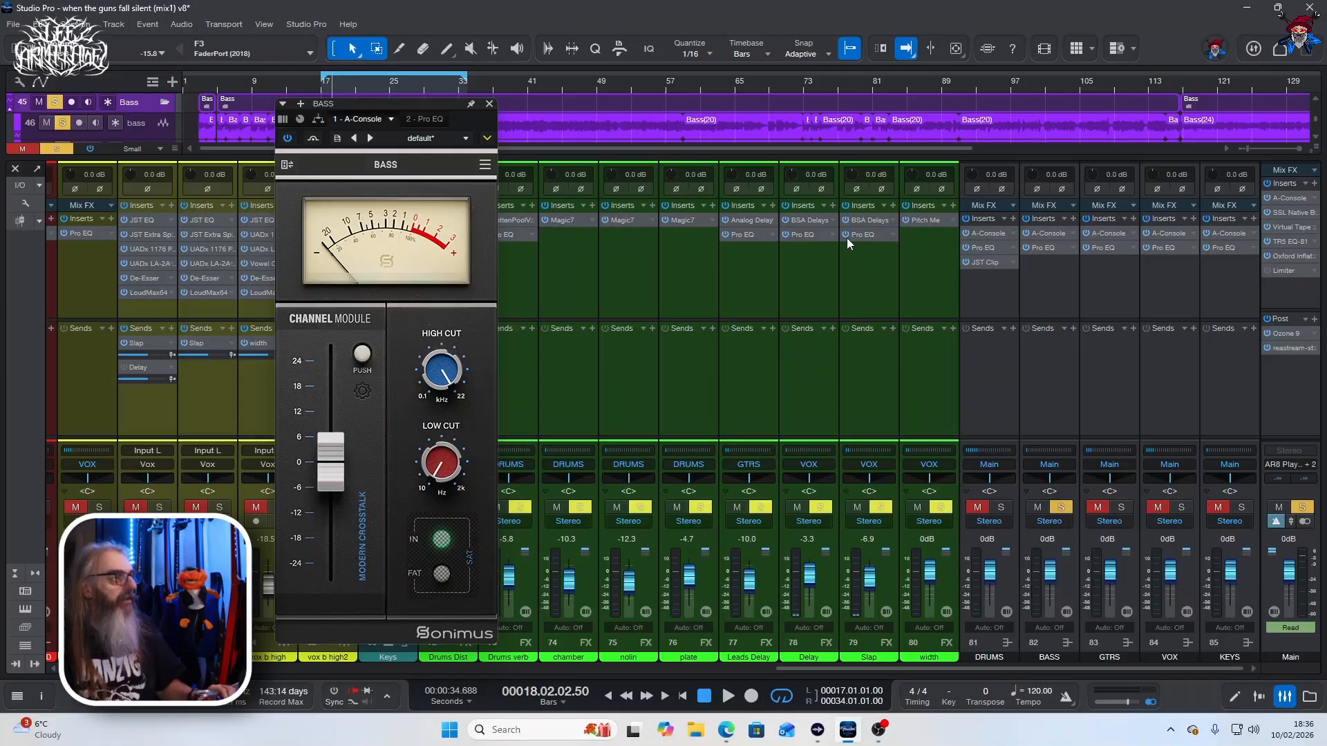
pyautogui.click(425, 119)
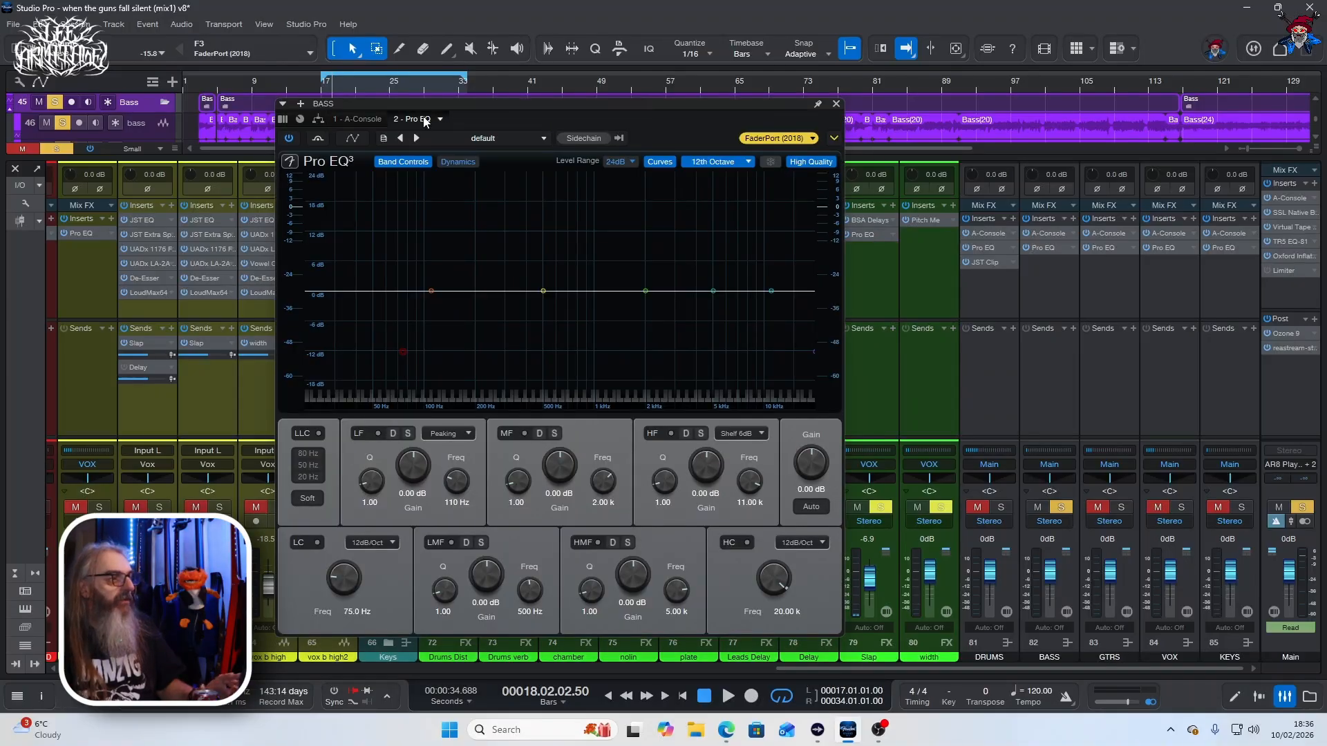
pyautogui.click(837, 104)
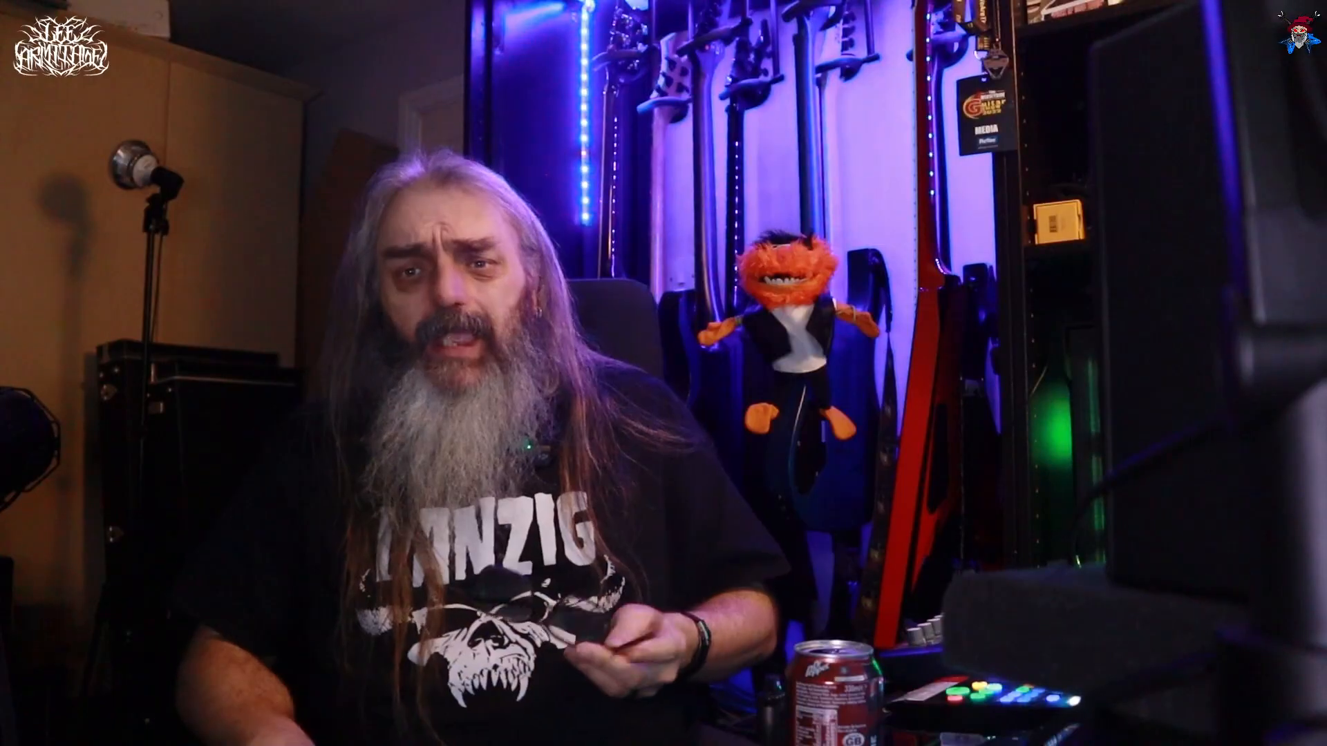